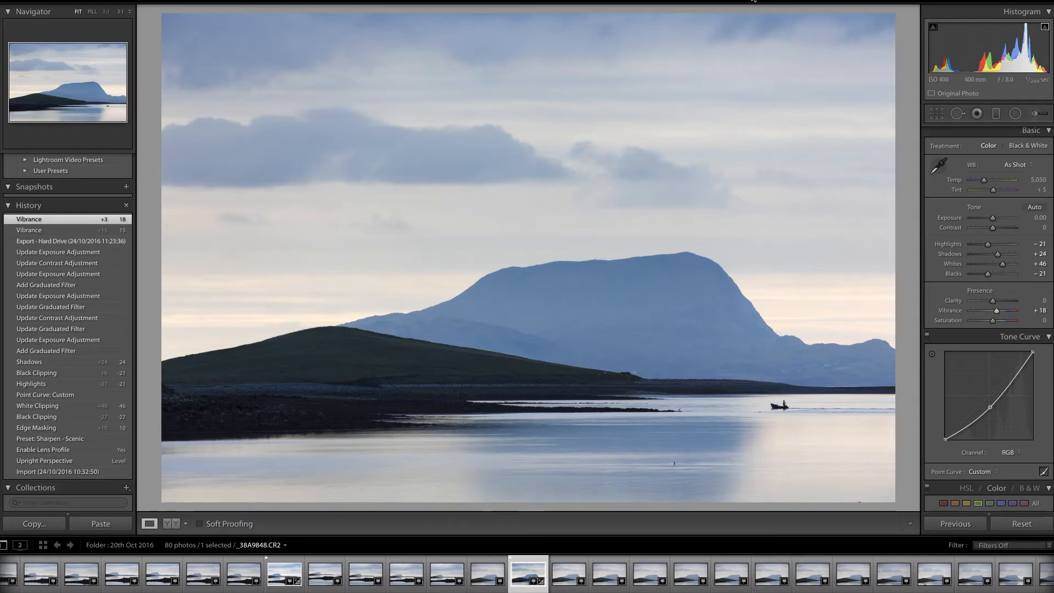
Step: Compare the edited photo's before and after versions side by side, then return to the single view
key("e")
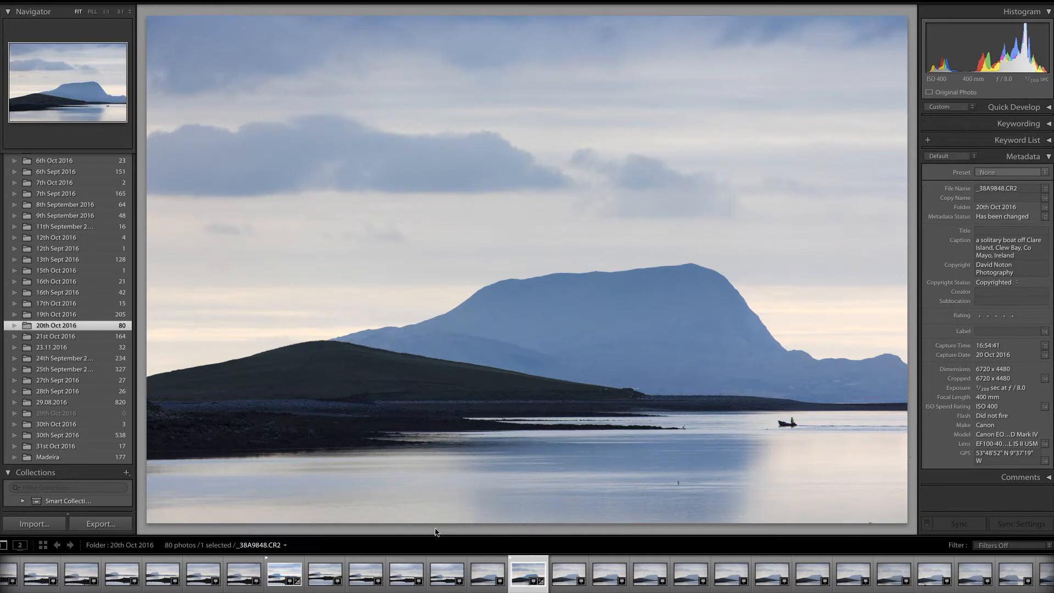
key("d")
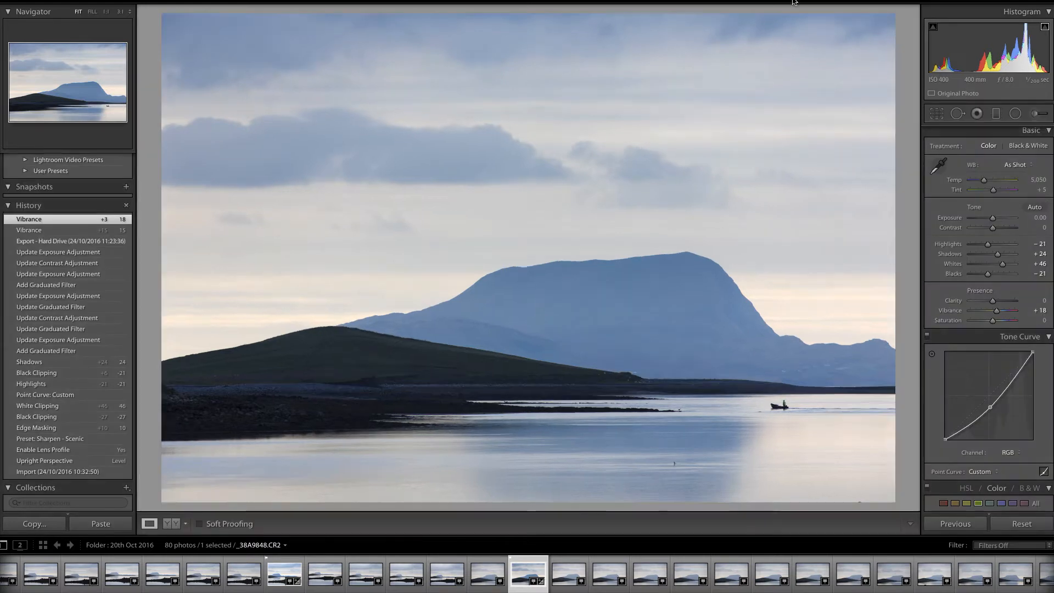
left_click(173, 525)
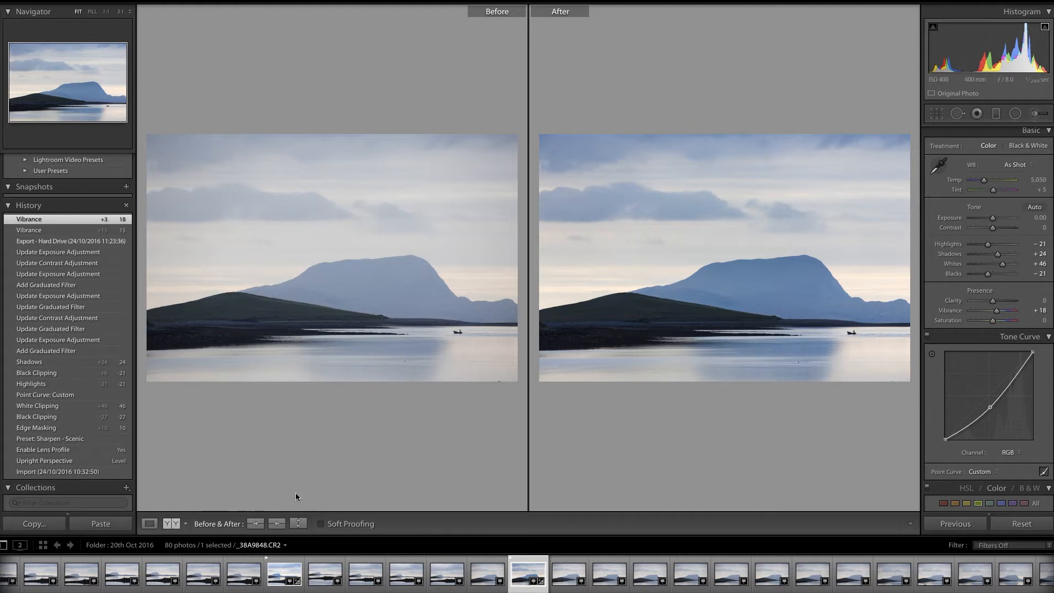
left_click(150, 523)
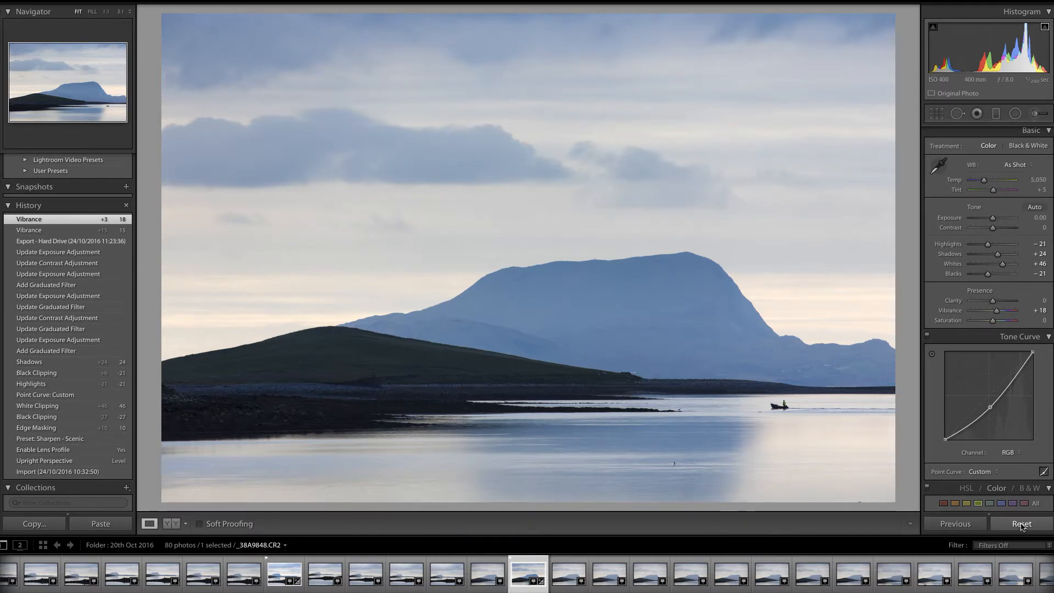
Step: Reset all develop adjustments on the photo
left_click(1020, 525)
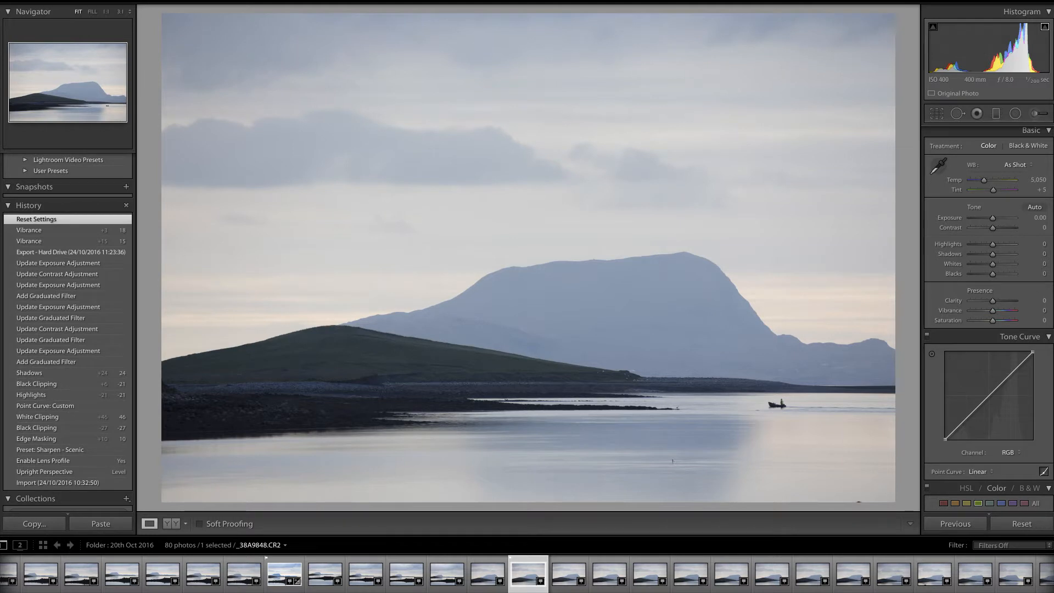
Step: Enable profile lens corrections for the photo
scroll(989, 318, "down", 3)
scroll(988, 319, "down", 10)
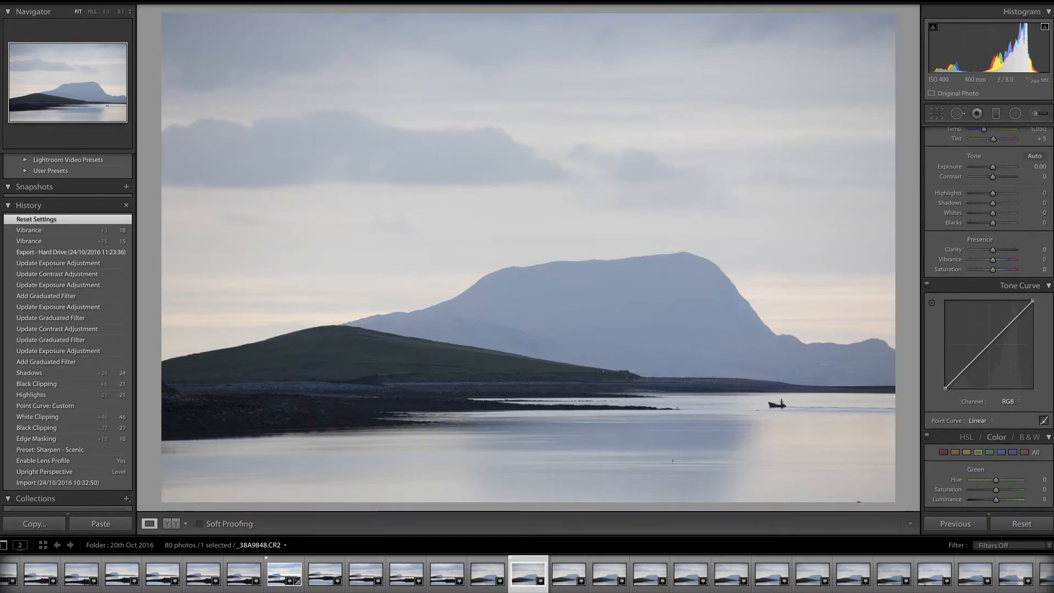
scroll(988, 318, "down", 10)
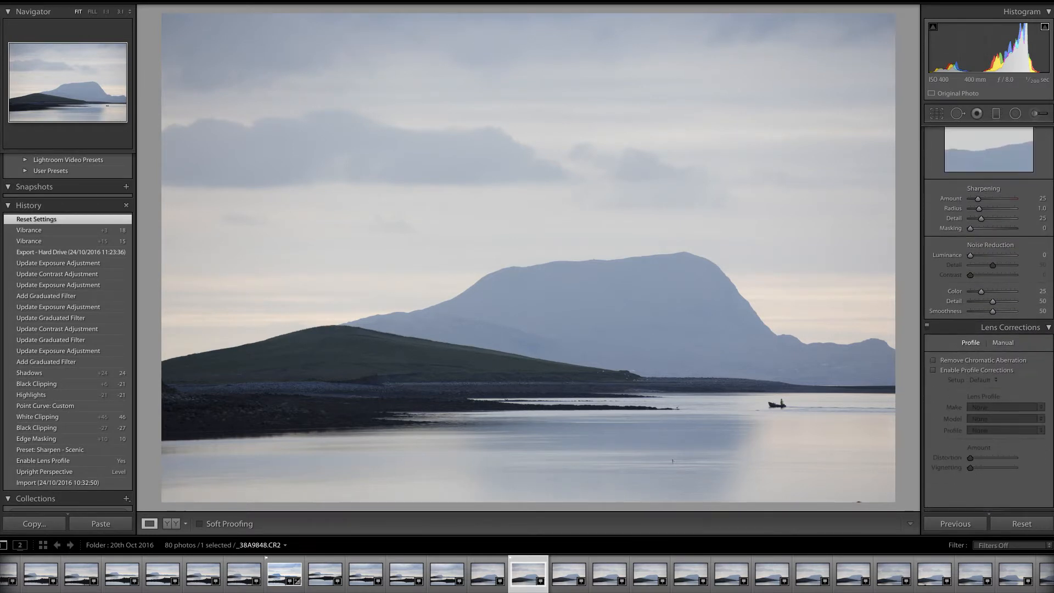
scroll(989, 319, "down", 8)
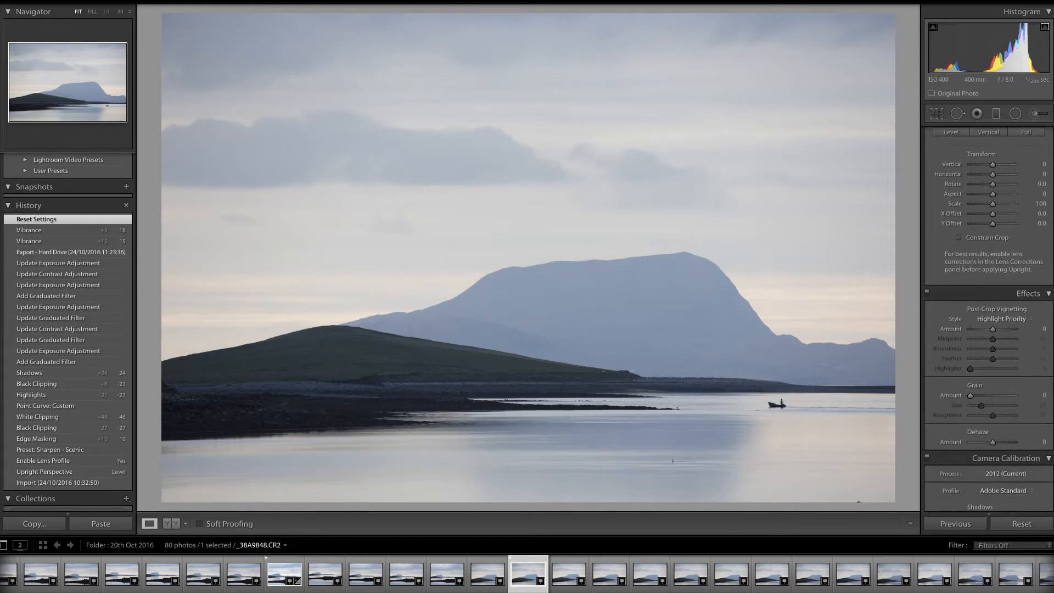
scroll(988, 319, "up", 10)
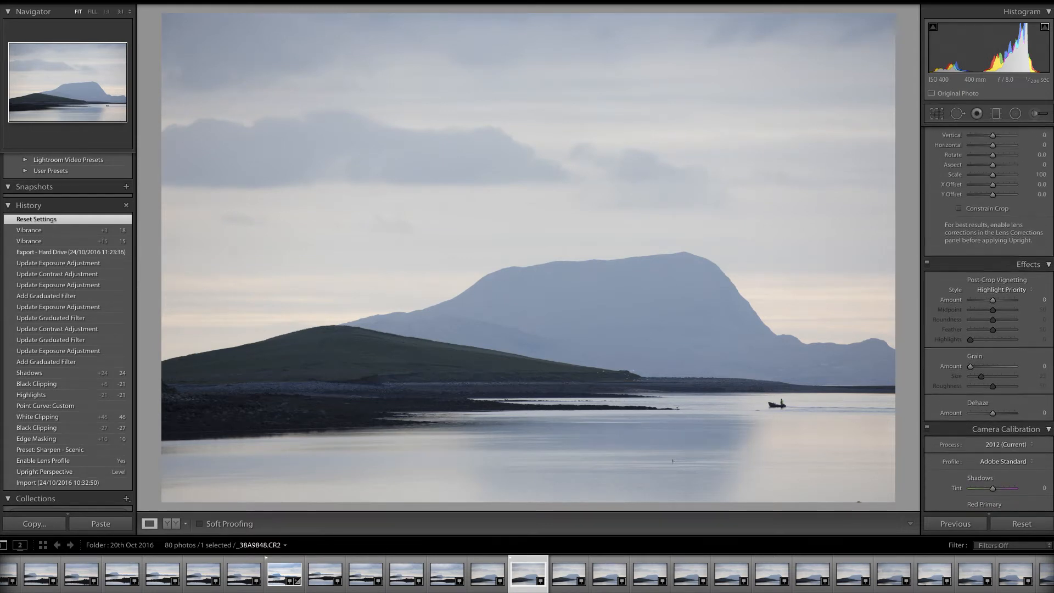
scroll(950, 225, "up", 2)
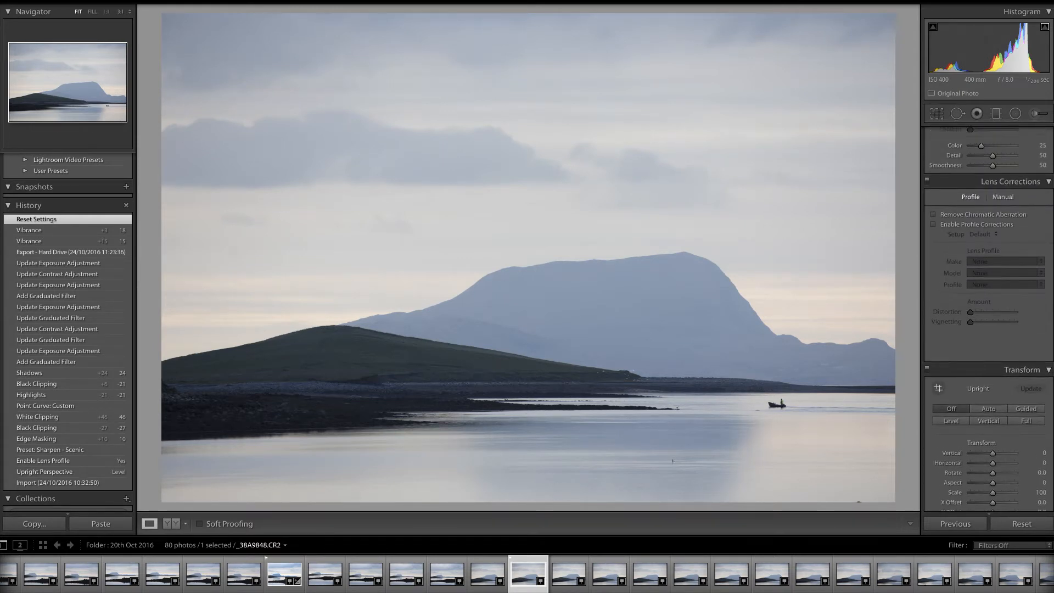
left_click(937, 222)
left_click(938, 222)
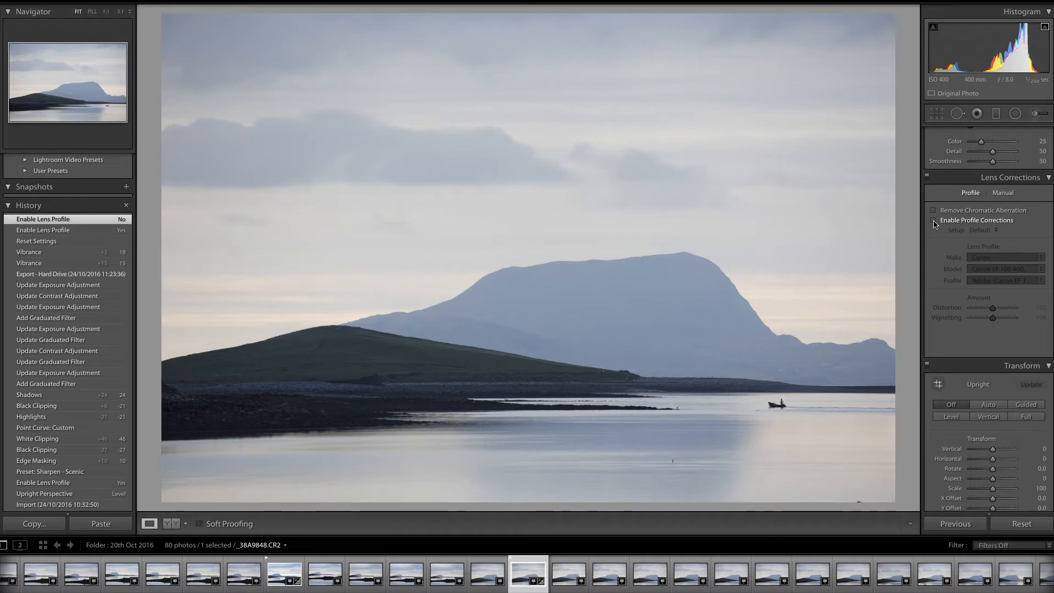
left_click(935, 223)
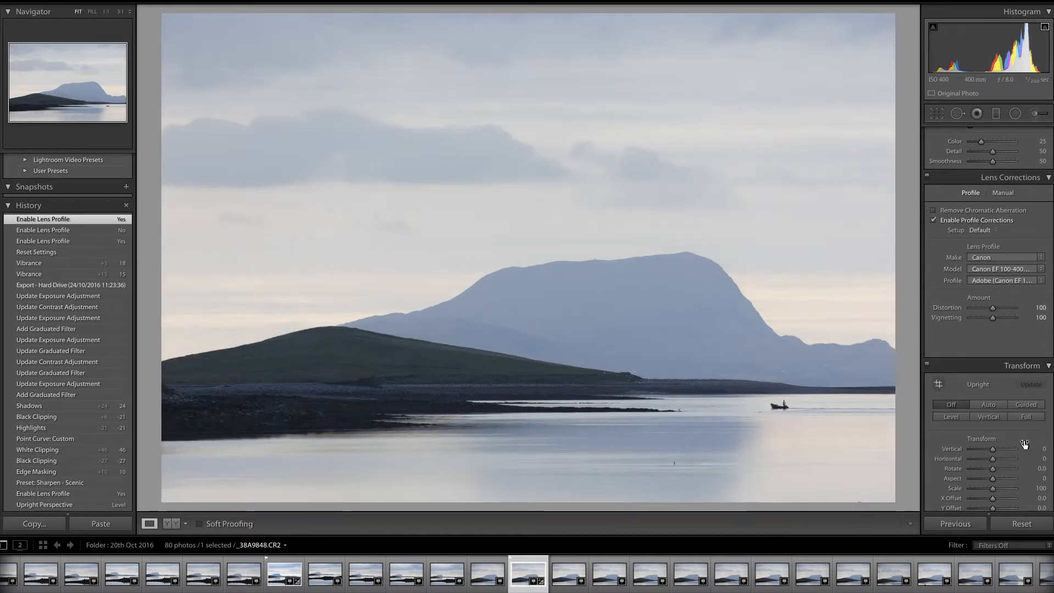
left_click(934, 224)
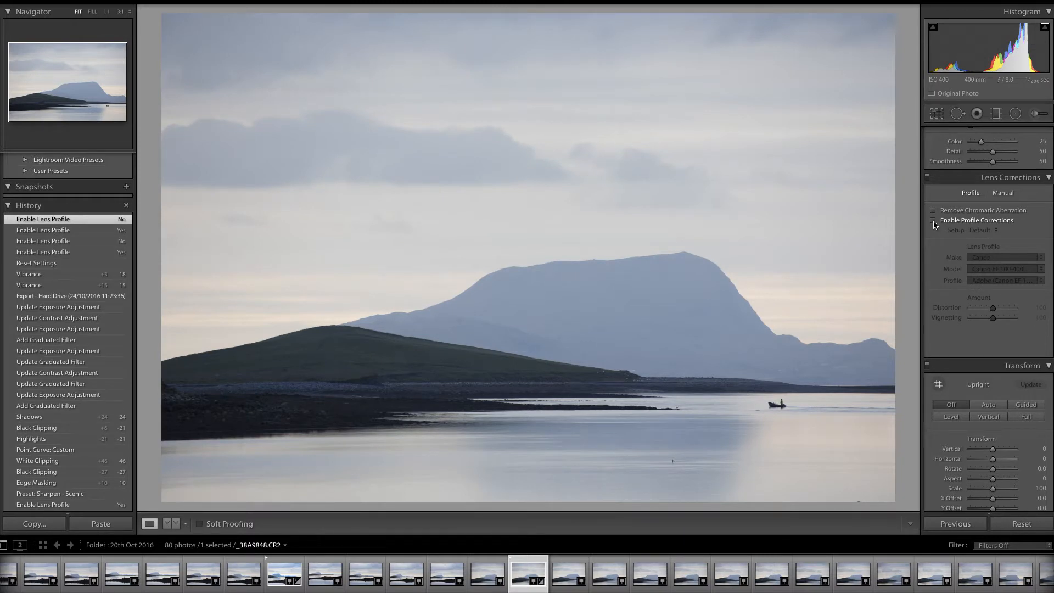
left_click(934, 224)
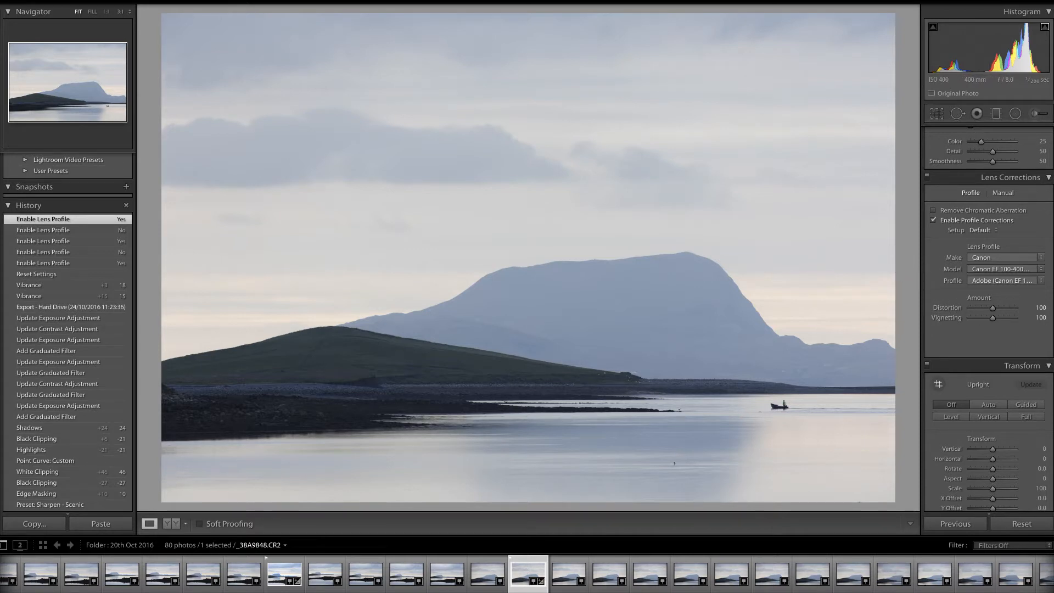
Step: Set Whites to +44 and Blacks to -27 in the basic tone settings
scroll(1050, 278, "up", 3)
scroll(1051, 277, "up", 5)
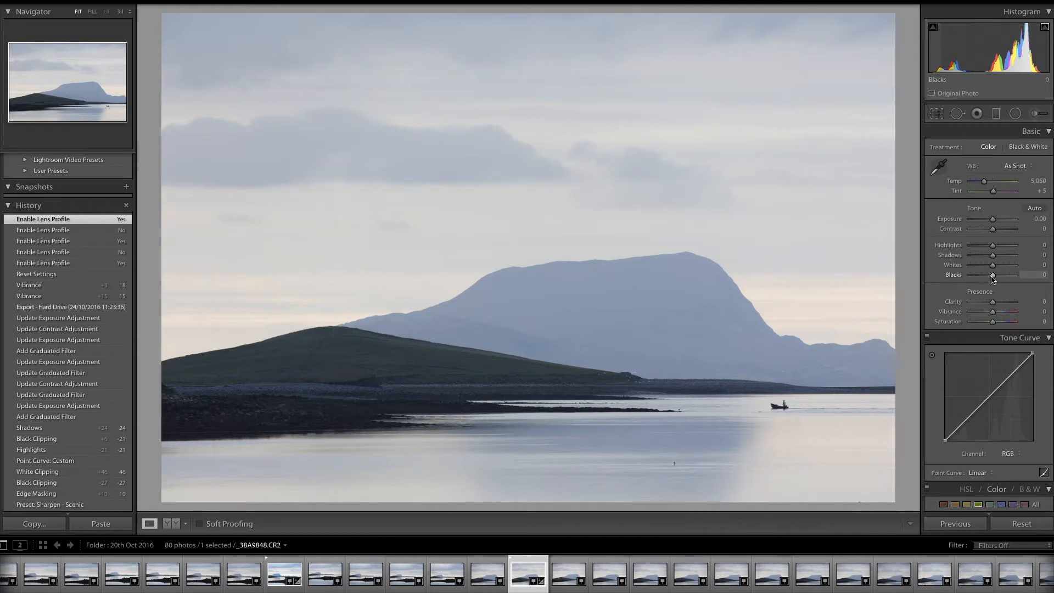
left_click_drag(993, 266, 1005, 270)
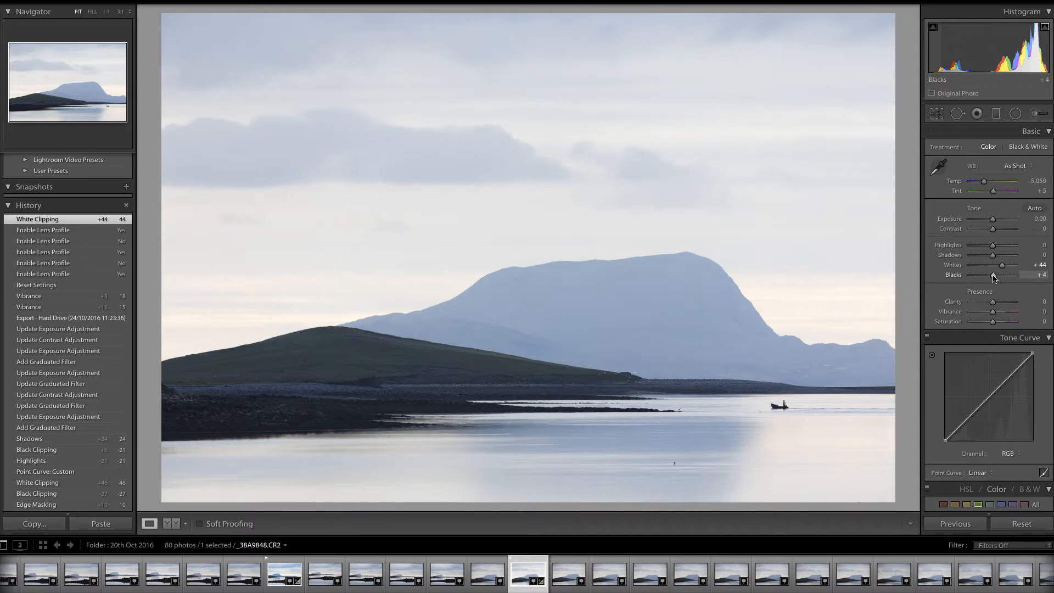
left_click_drag(995, 277, 987, 281)
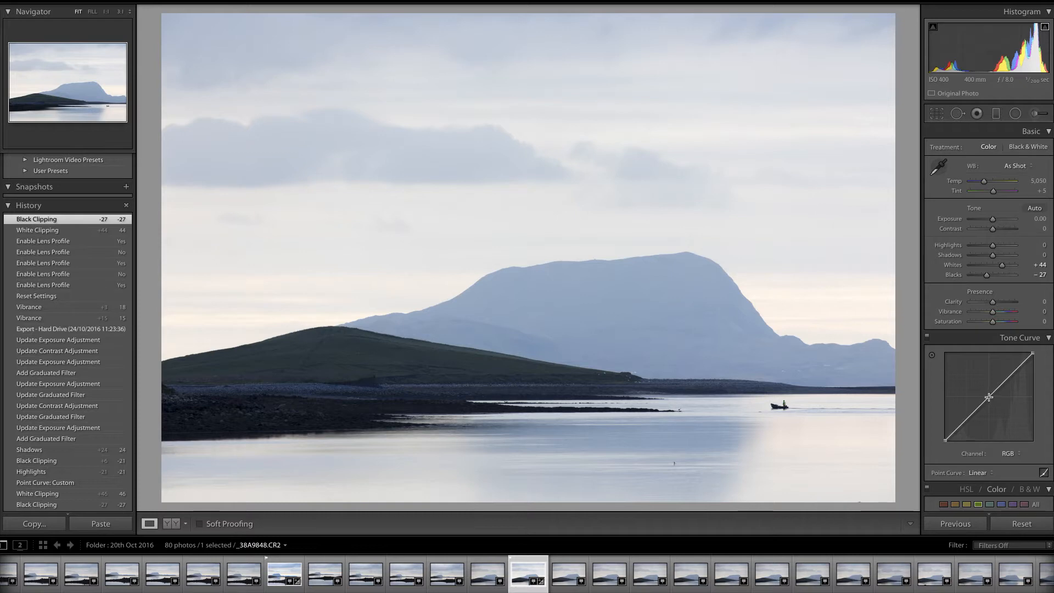
Step: Add a point in the middle of the tone curve and pull it slightly down
left_click_drag(990, 397, 995, 401)
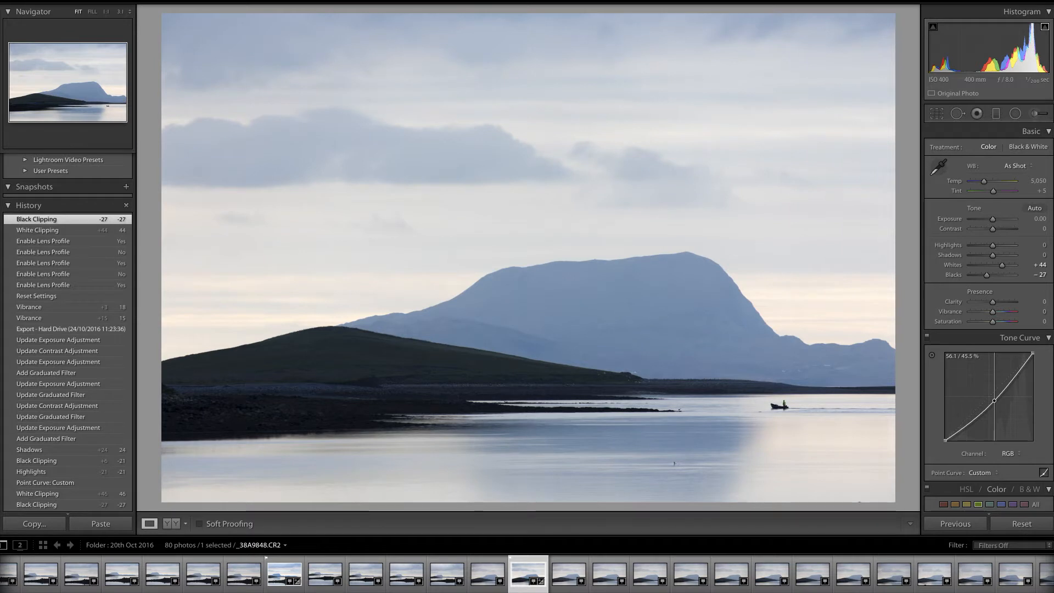
left_click_drag(994, 401, 988, 405)
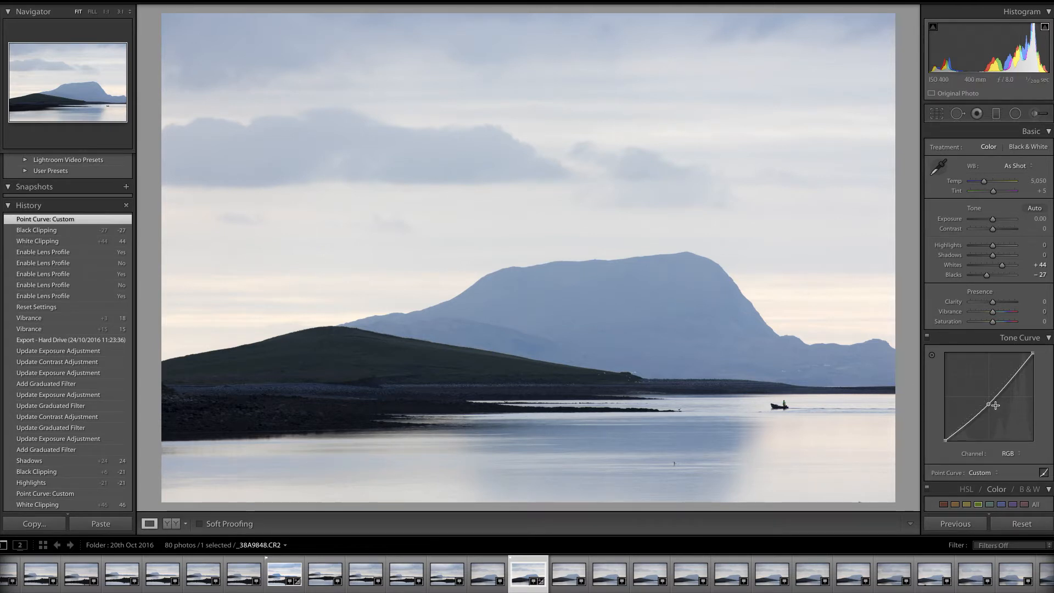
left_click_drag(989, 404, 991, 404)
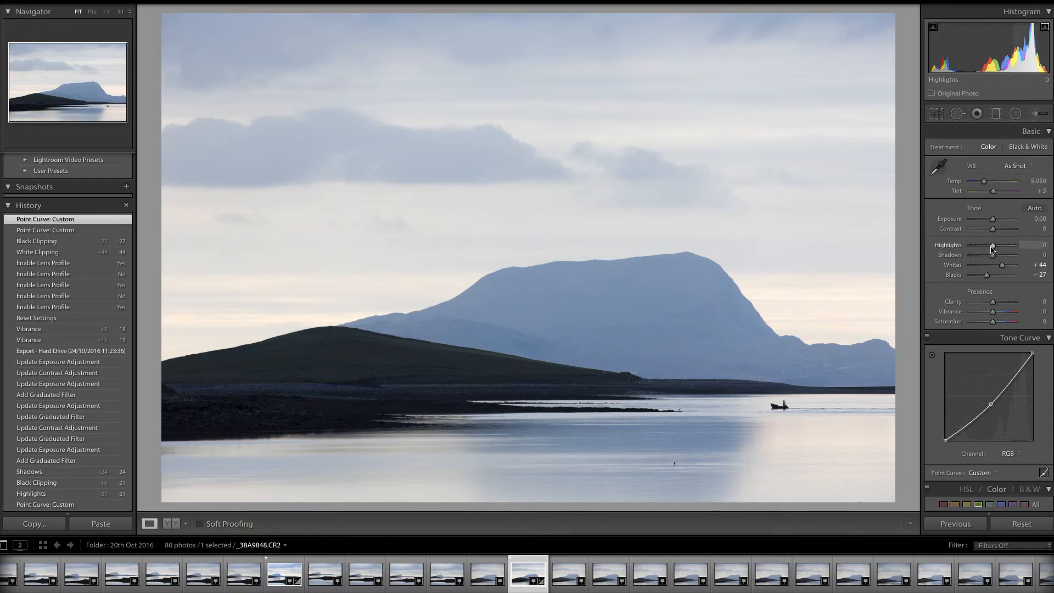
Step: Set Highlights to -35 and Shadows to +24
left_click_drag(993, 249, 985, 250)
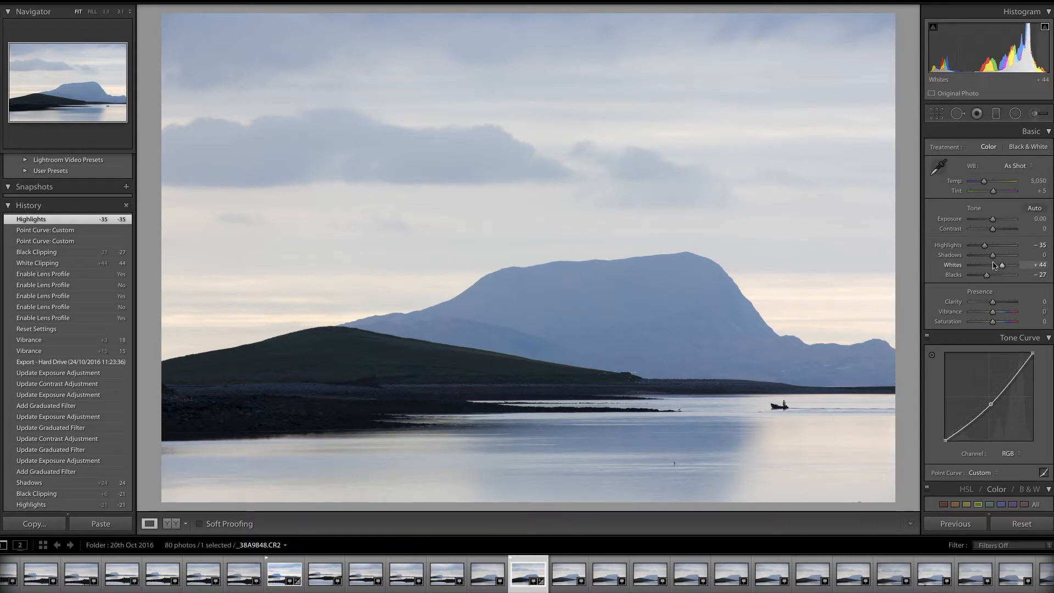
left_click_drag(995, 258, 999, 257)
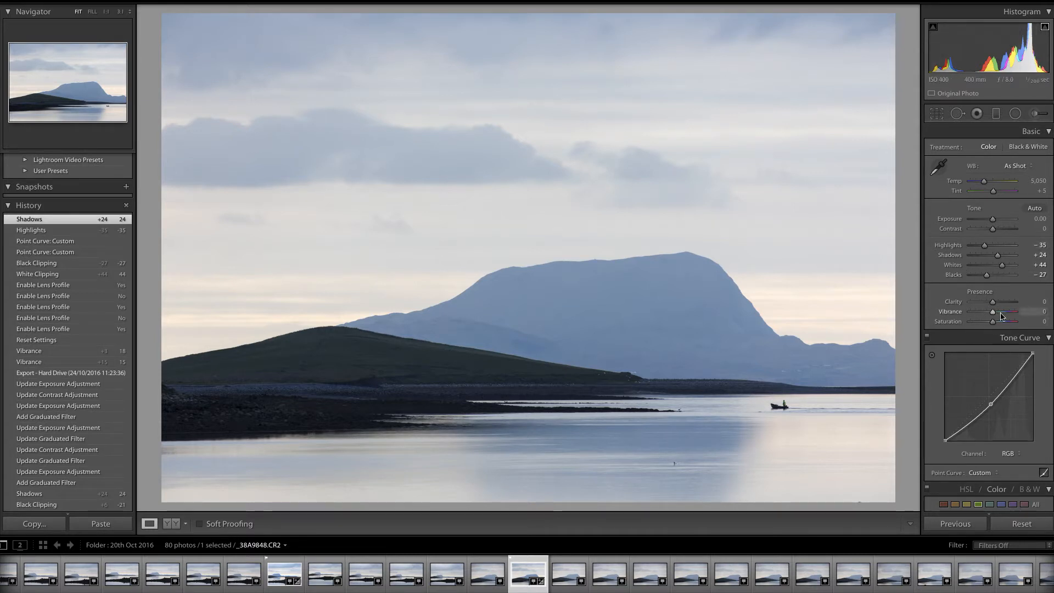
Step: Draw a graduated filter down across the sky above the mountain
left_click(996, 113)
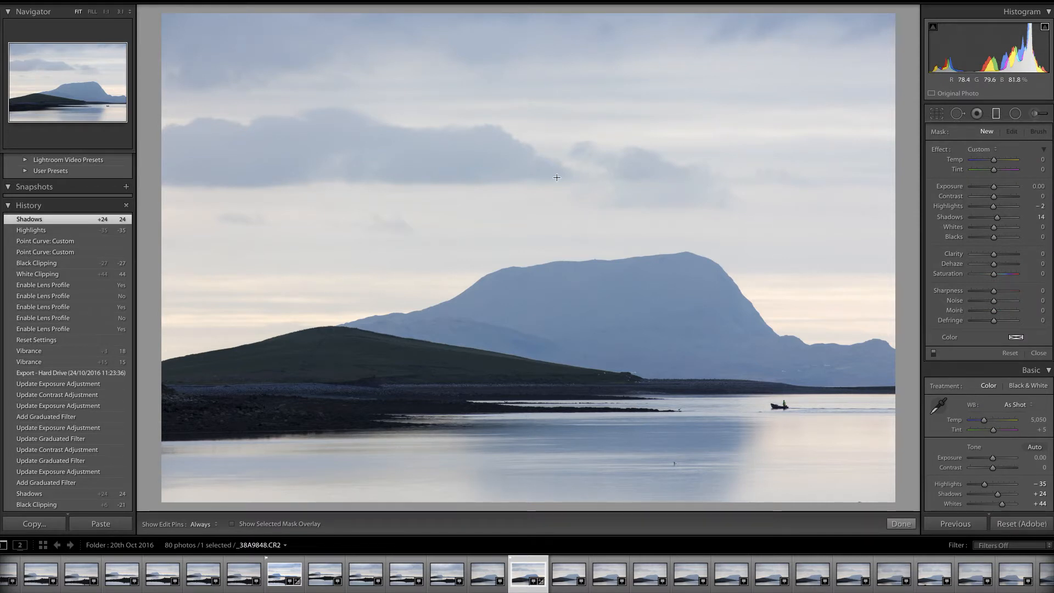
left_click_drag(546, 172, 543, 248)
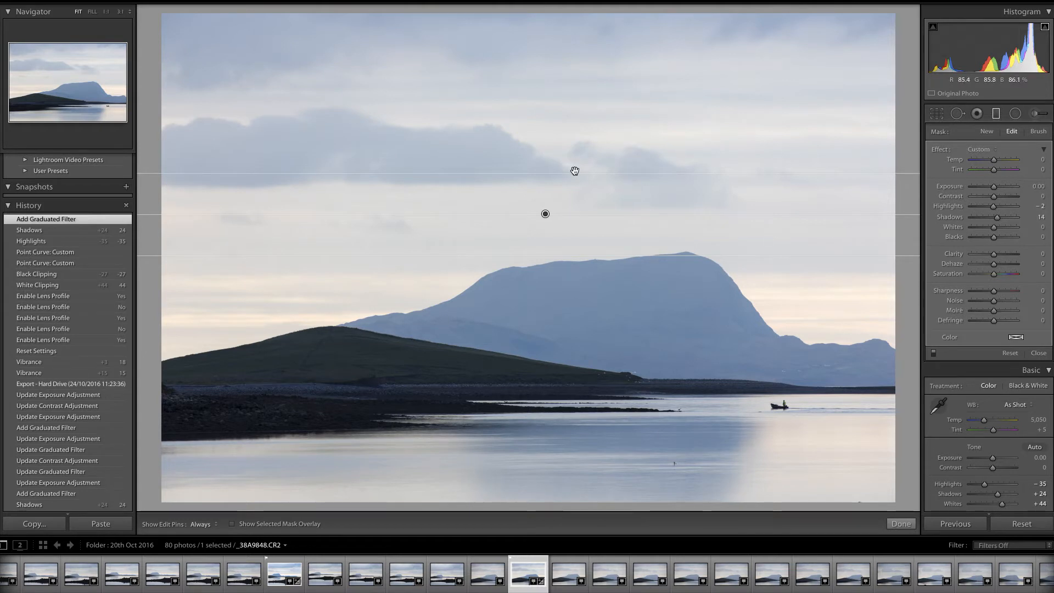
left_click_drag(566, 175, 564, 181)
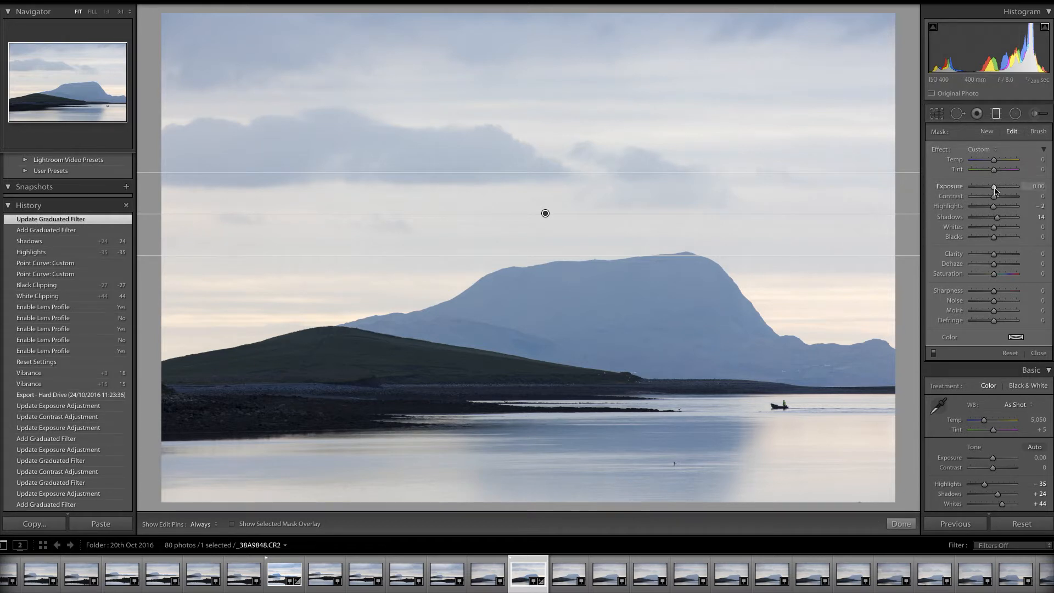
Step: Set the sky filter's Exposure to -0.23 and Contrast to 28, stretching its upper edge higher
left_click_drag(996, 189, 996, 190)
left_click_drag(608, 173, 608, 130)
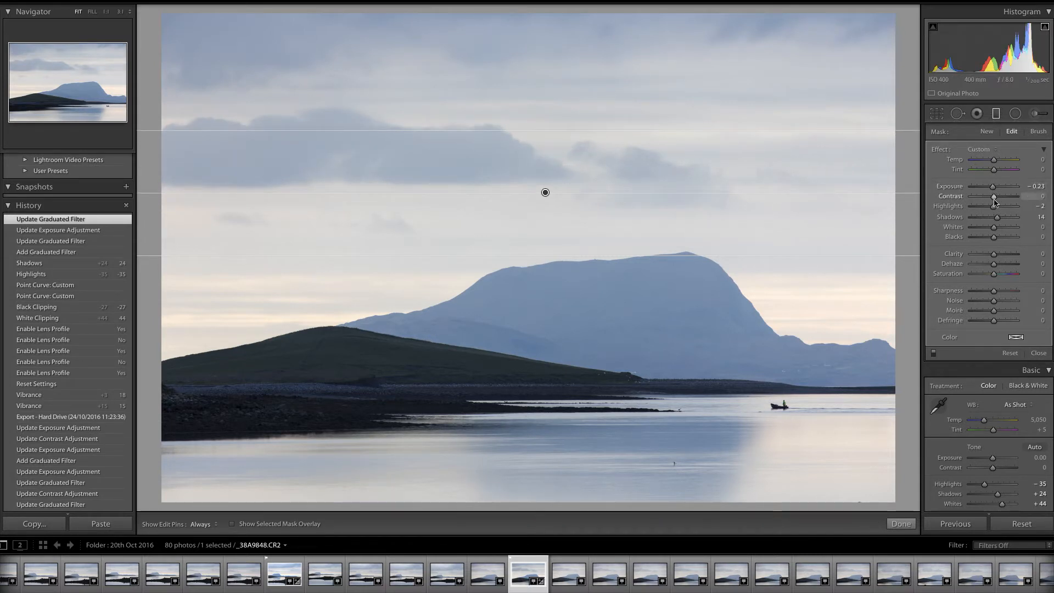
left_click_drag(998, 202, 1001, 202)
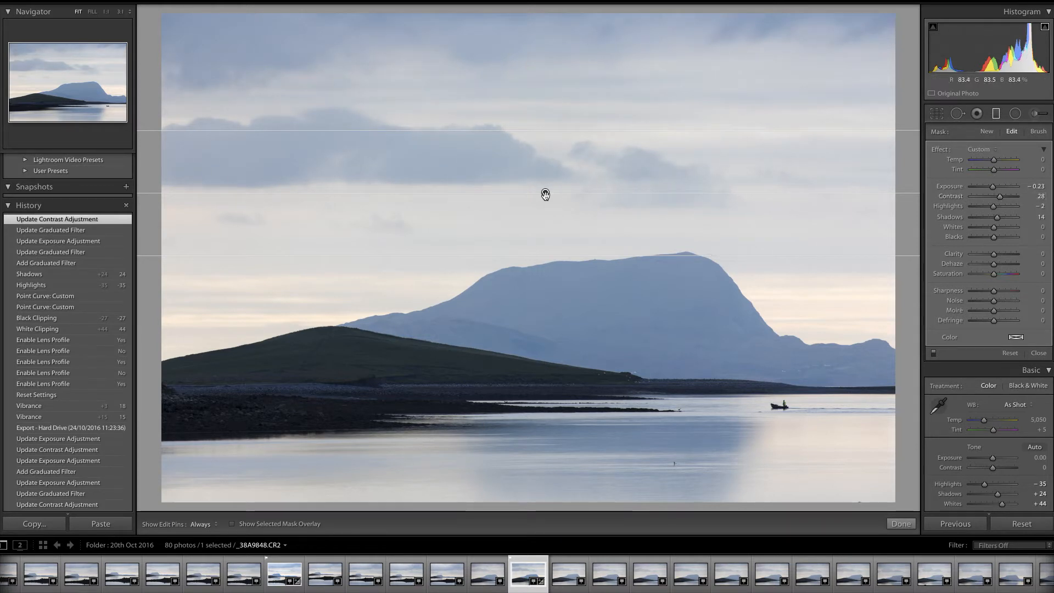
Step: Move the sky filter down toward the mountain top, set its Exposure to -0.34, and finish the filter
left_click_drag(545, 195, 544, 219)
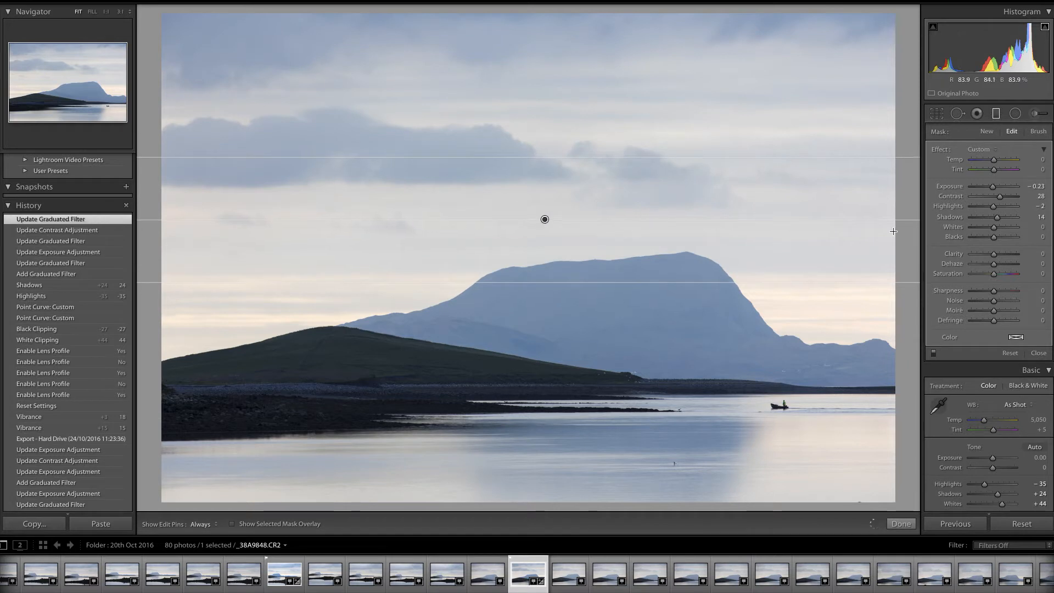
left_click_drag(993, 190, 991, 190)
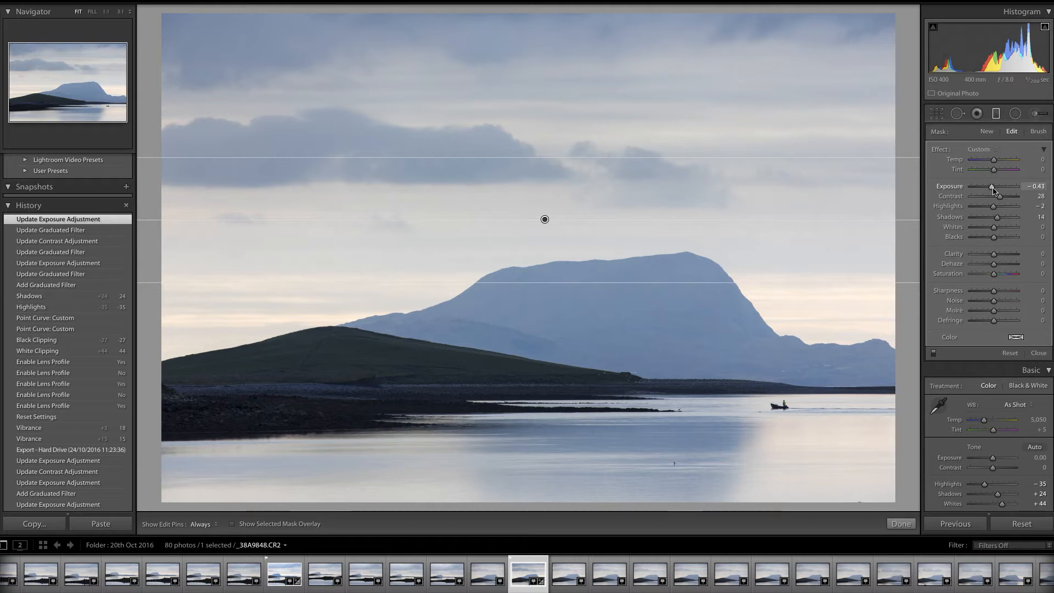
left_click_drag(993, 188, 994, 188)
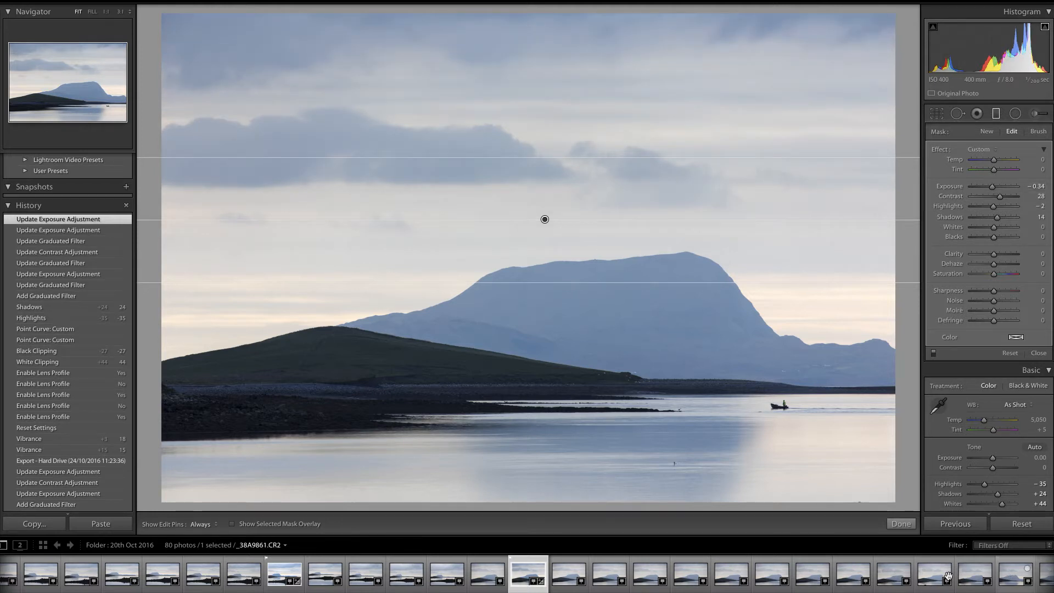
left_click(901, 524)
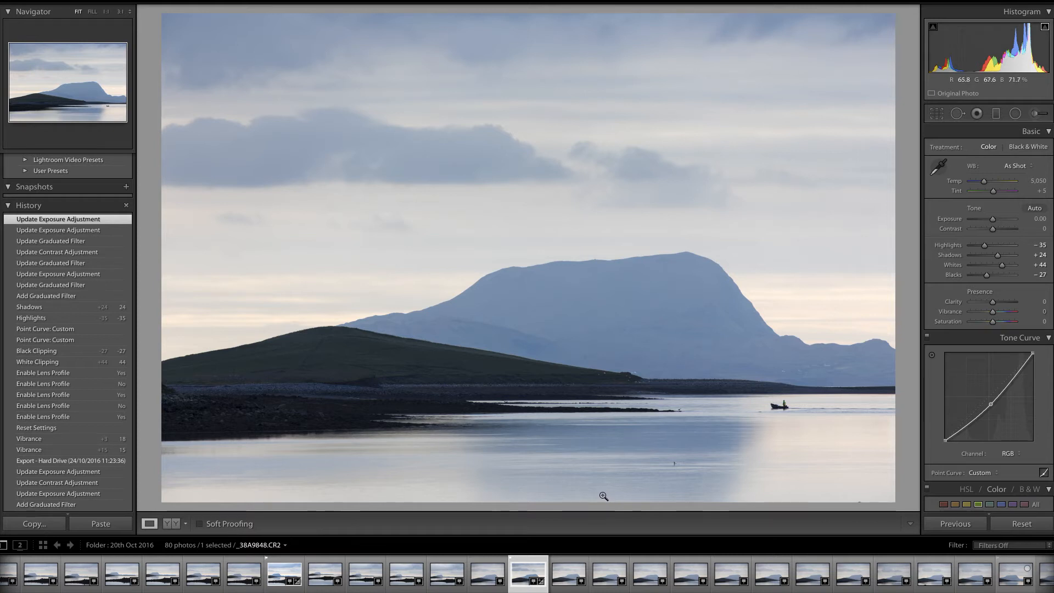
Step: Draw a second graduated filter up from the bottom of the water and set Contrast 25 and Exposure -0.11
left_click(996, 115)
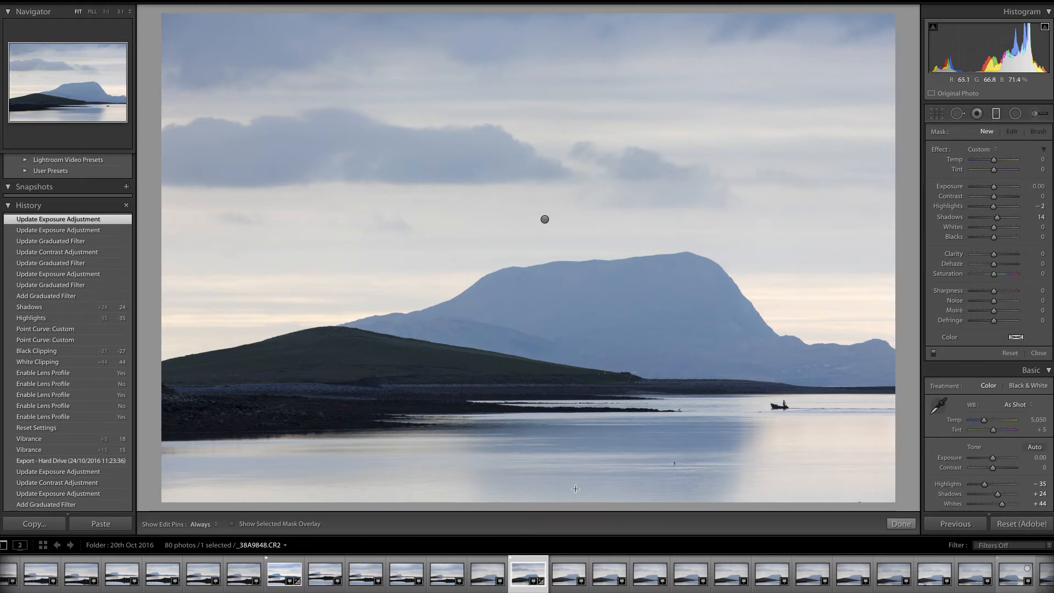
left_click_drag(576, 487, 574, 459)
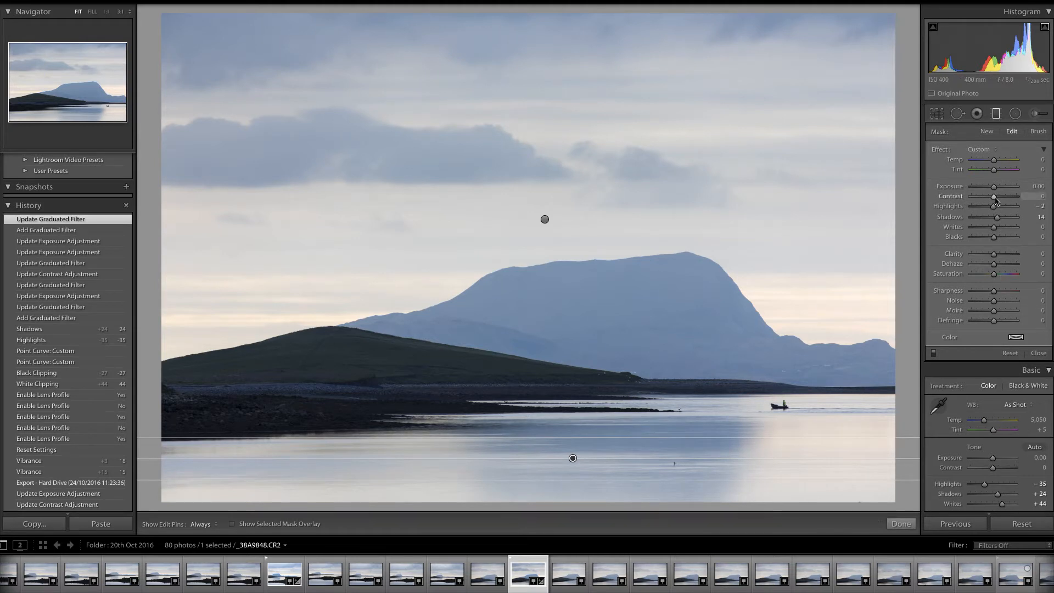
left_click_drag(999, 199, 995, 192)
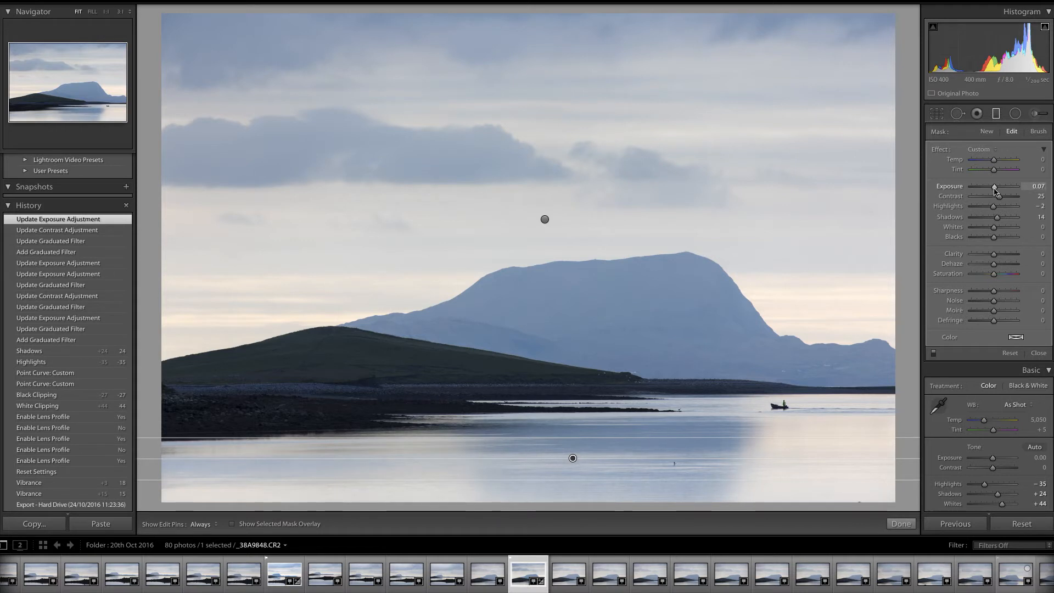
left_click_drag(996, 191, 995, 193)
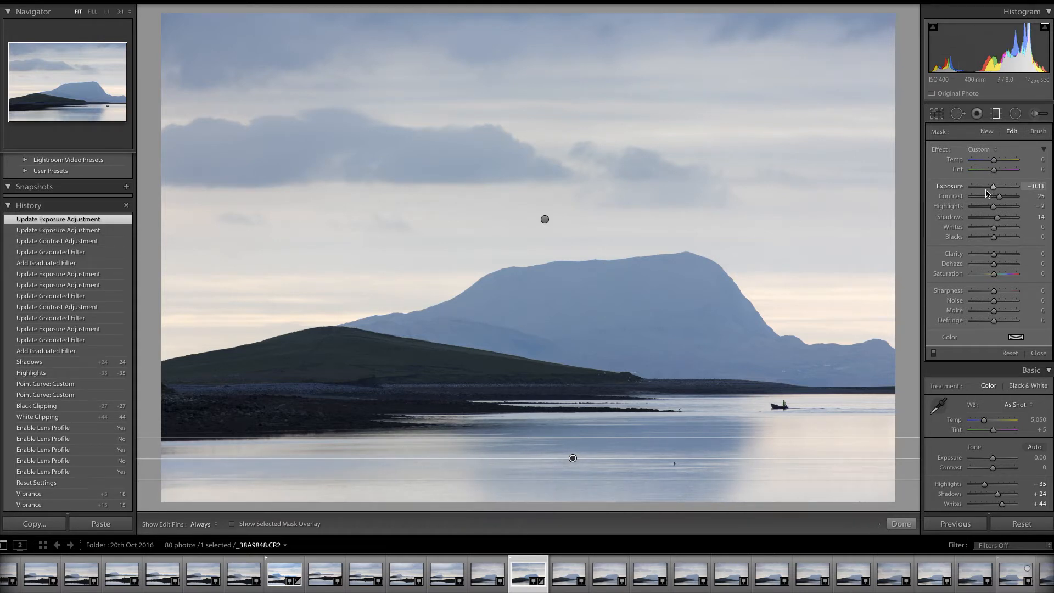
Step: Close the graduated filter tool and set the photo's Vibrance to +15
left_click(901, 523)
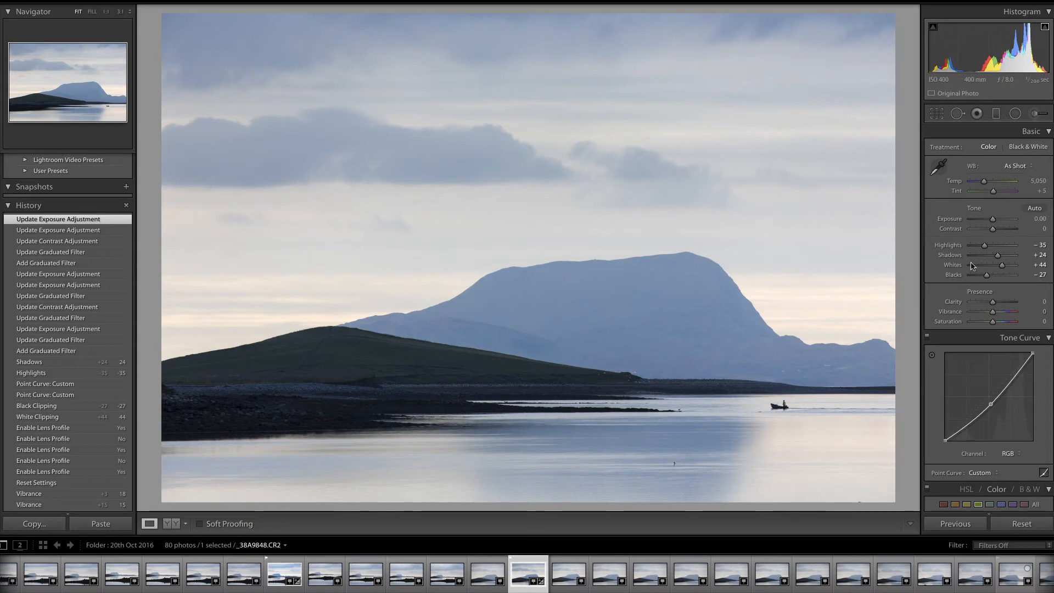
left_click_drag(991, 313, 999, 317)
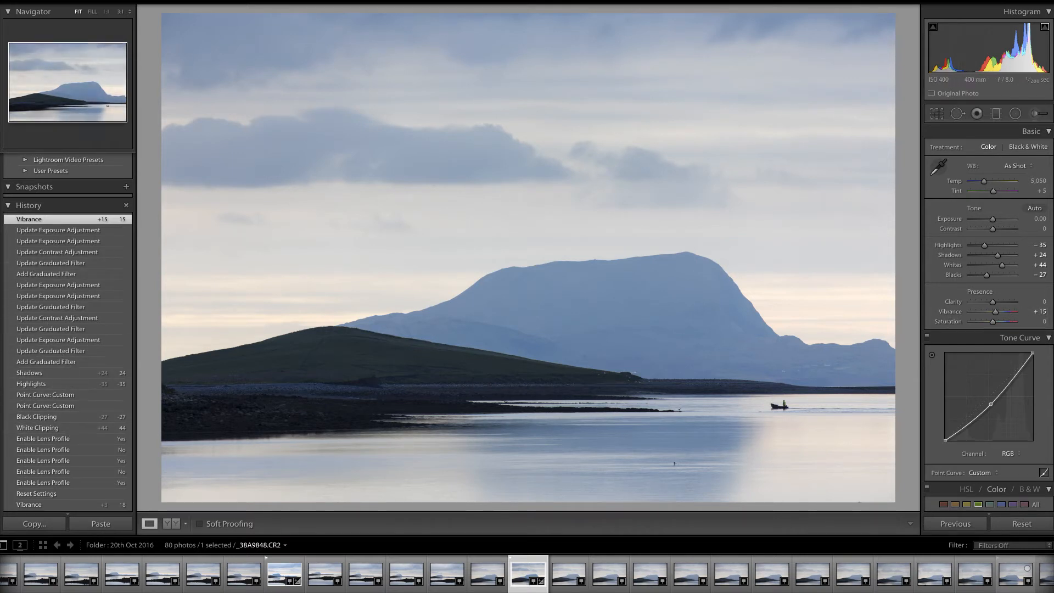
Step: Apply the Sharpen - Scenic preset from the Lightroom General Presets
scroll(66, 329, "up", 5)
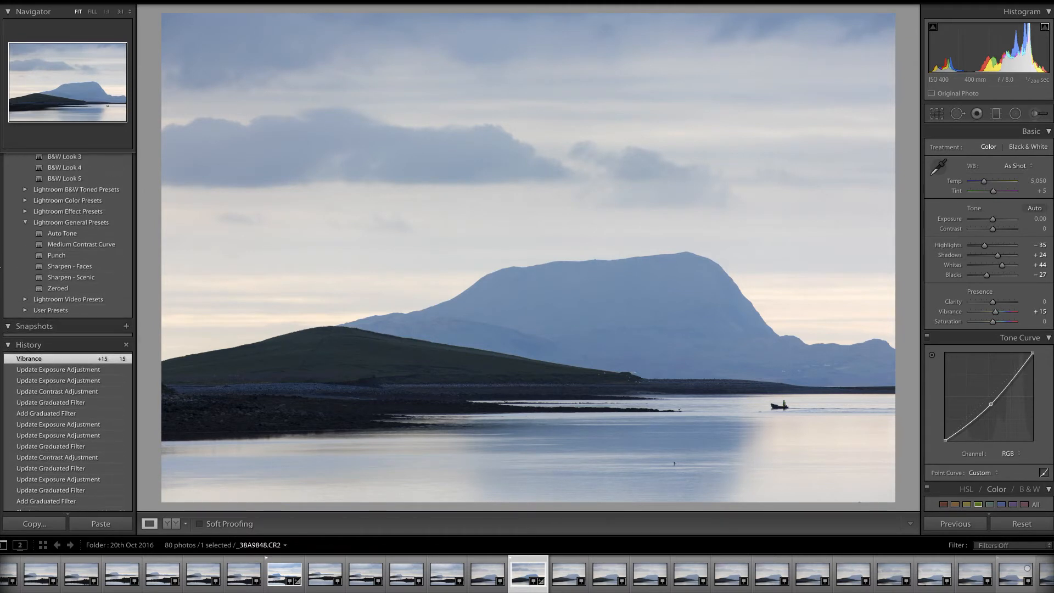
left_click(71, 278)
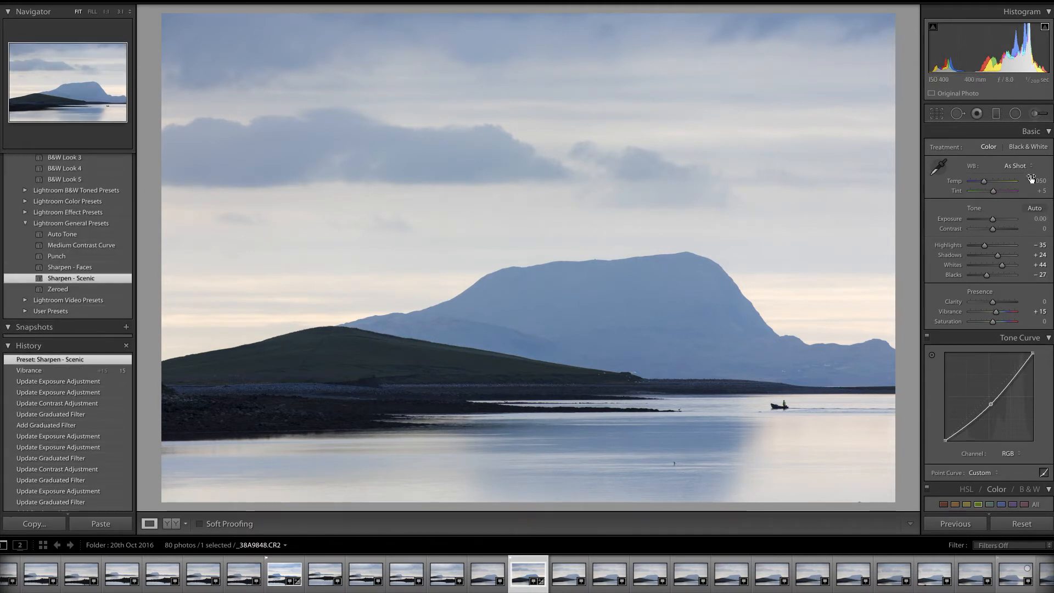
Step: Adjust the sharpening Masking slider while previewing the edge mask
scroll(988, 318, "down", 5)
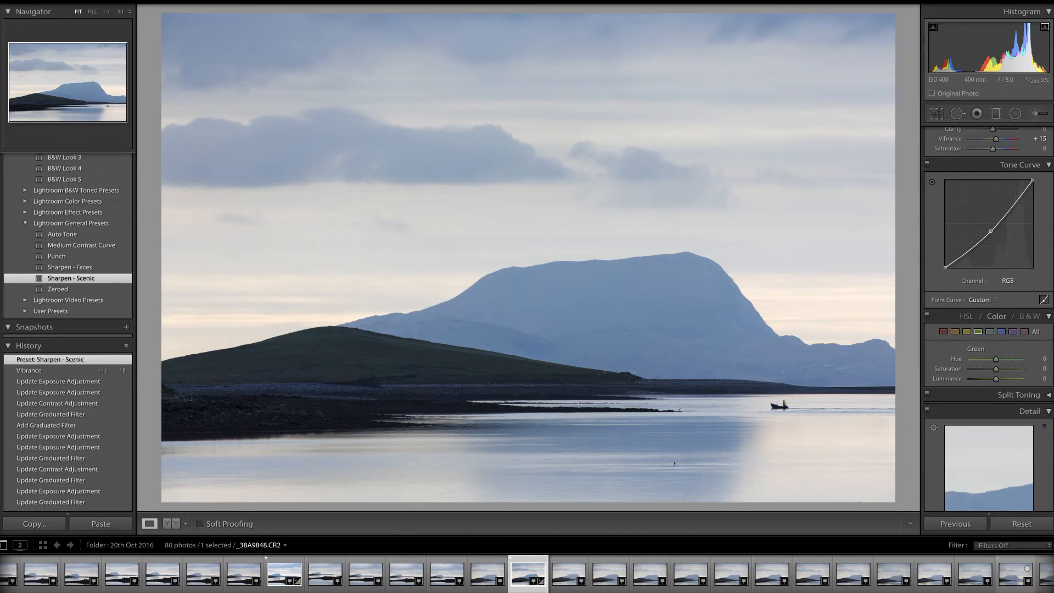
scroll(953, 384, "down", 6)
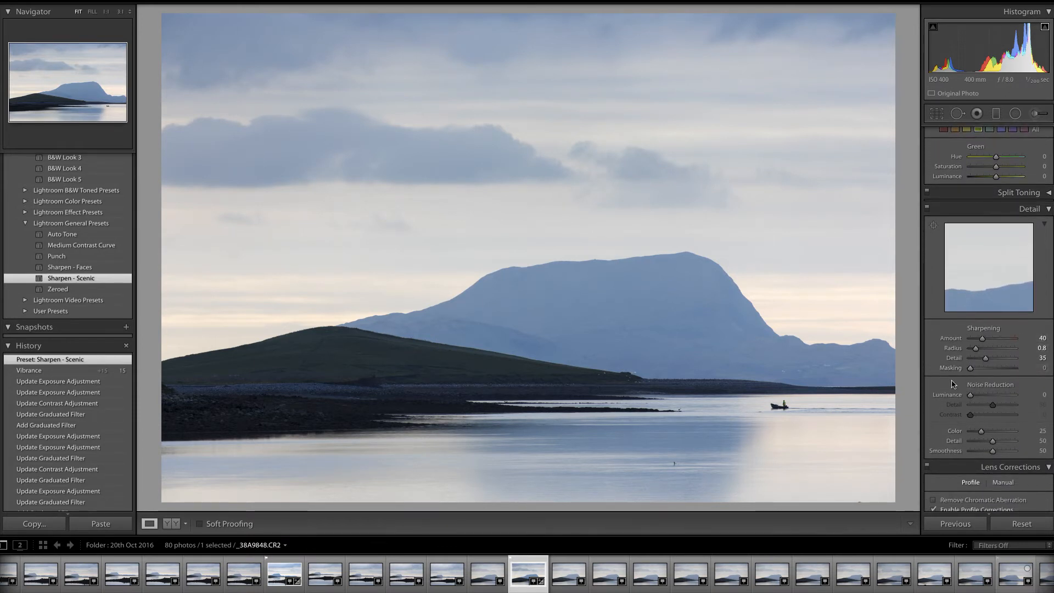
key("alt")
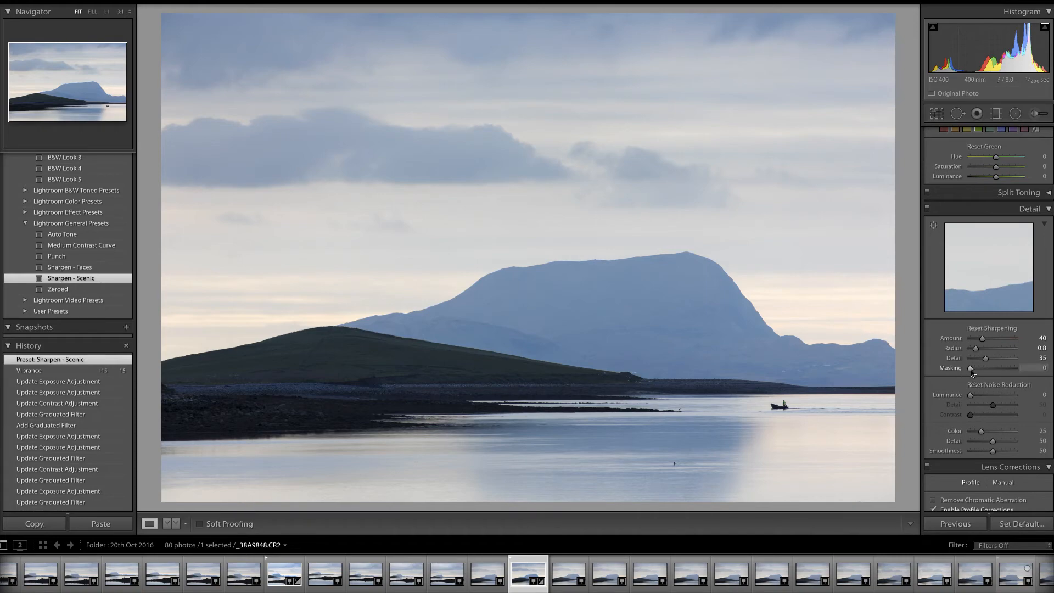
left_click_drag(972, 372, 976, 373)
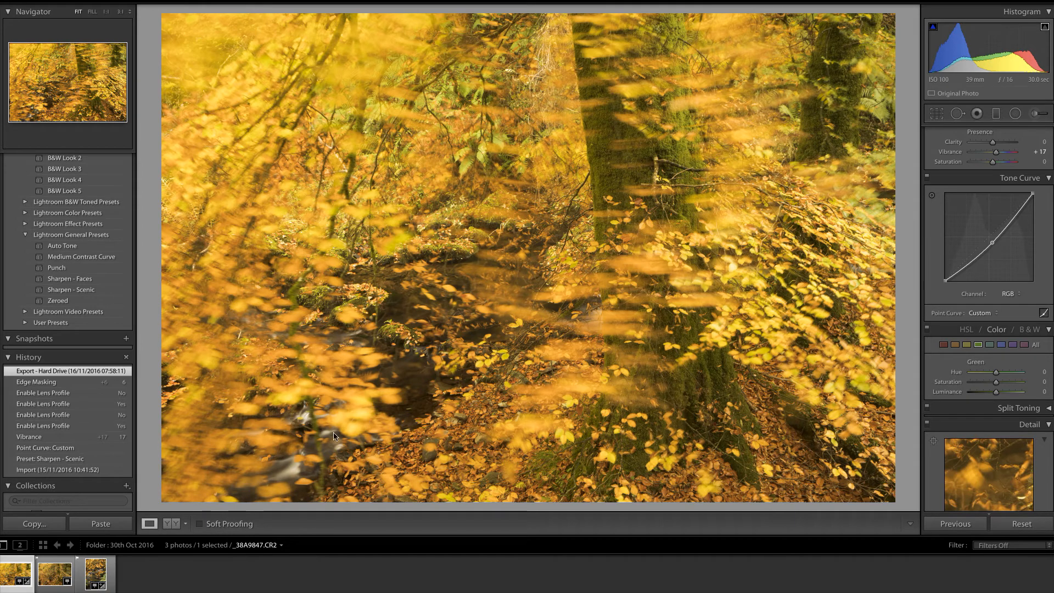
Step: Compare the autumn leaves photo in before and after view, then return to the single view
left_click(171, 525)
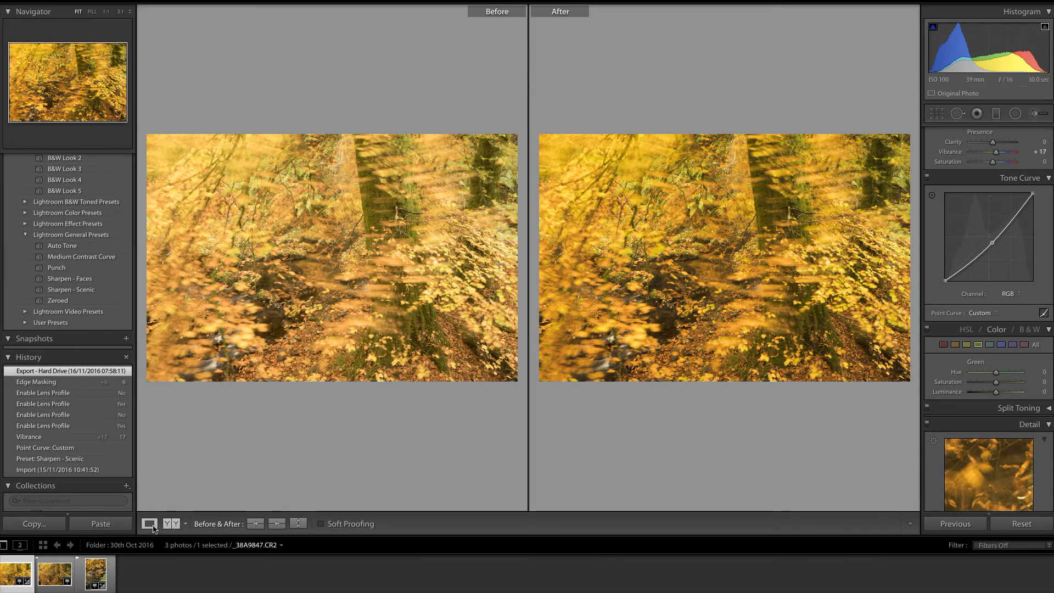
left_click(149, 524)
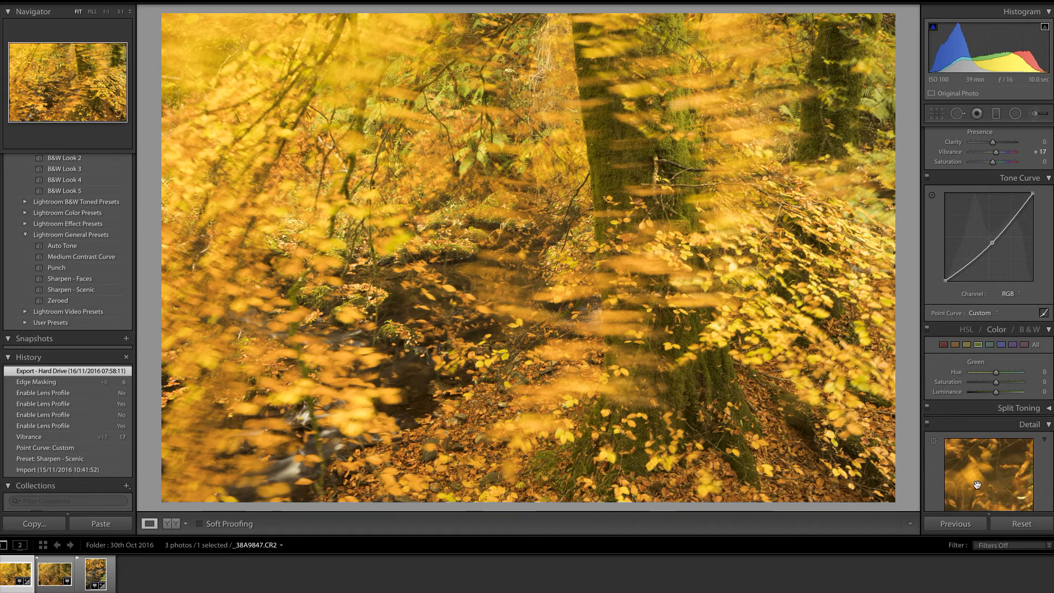
Step: Reset all develop settings of the autumn leaves photo
scroll(988, 274, "up", 5)
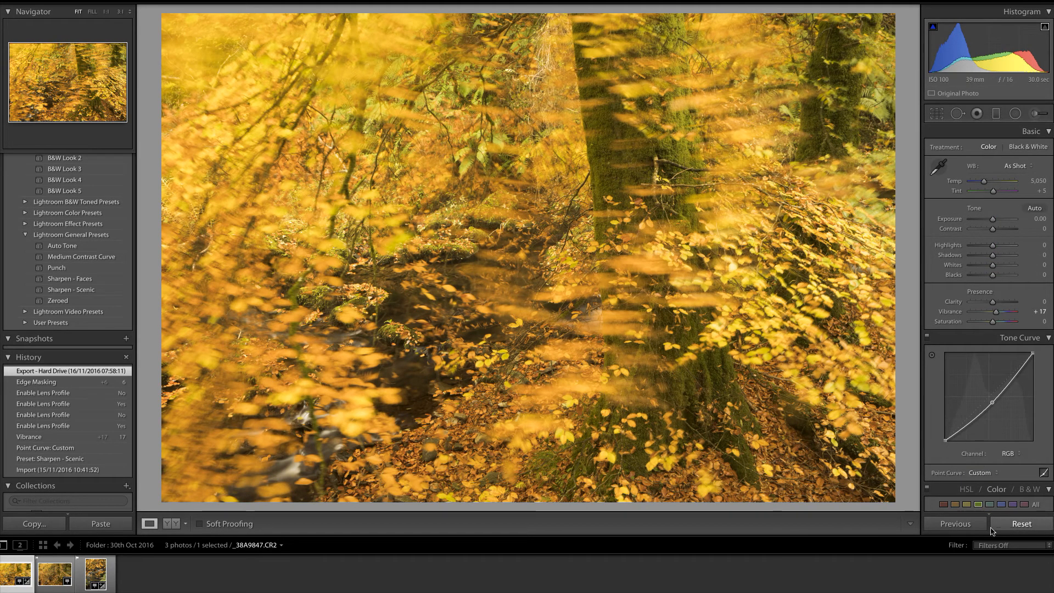
left_click(1021, 525)
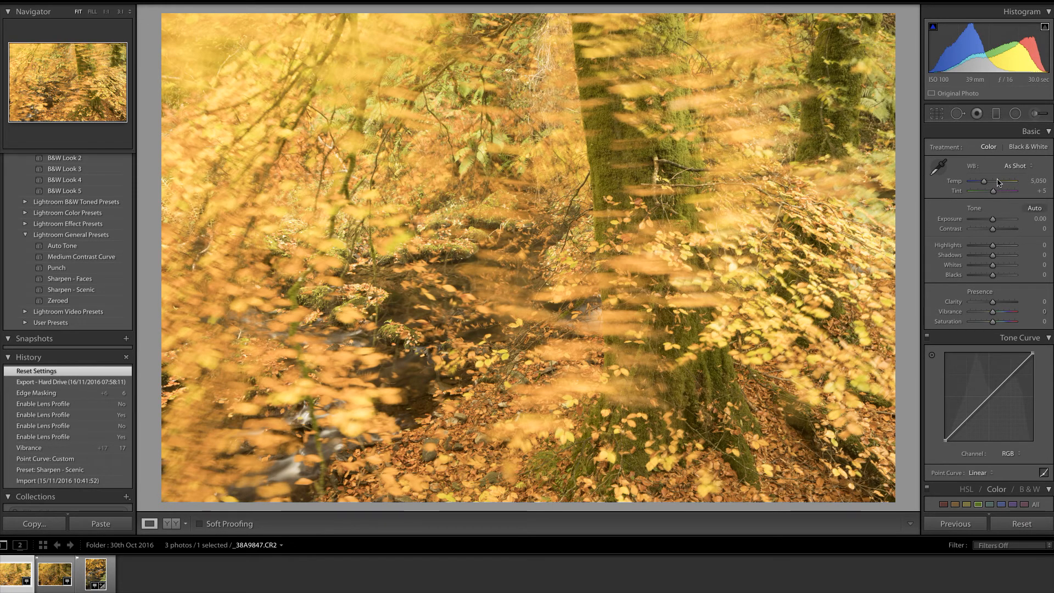
Step: Try lowering Blacks with the clipping preview, then reset Blacks to 0
left_click_drag(1053, 153, 1053, 153)
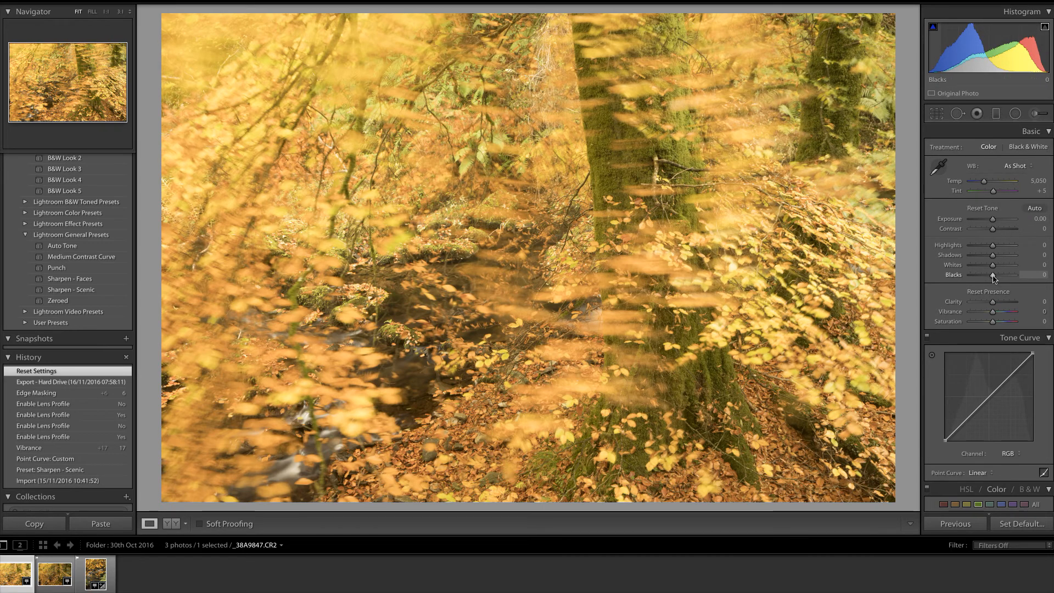
left_click_drag(992, 274, 994, 280)
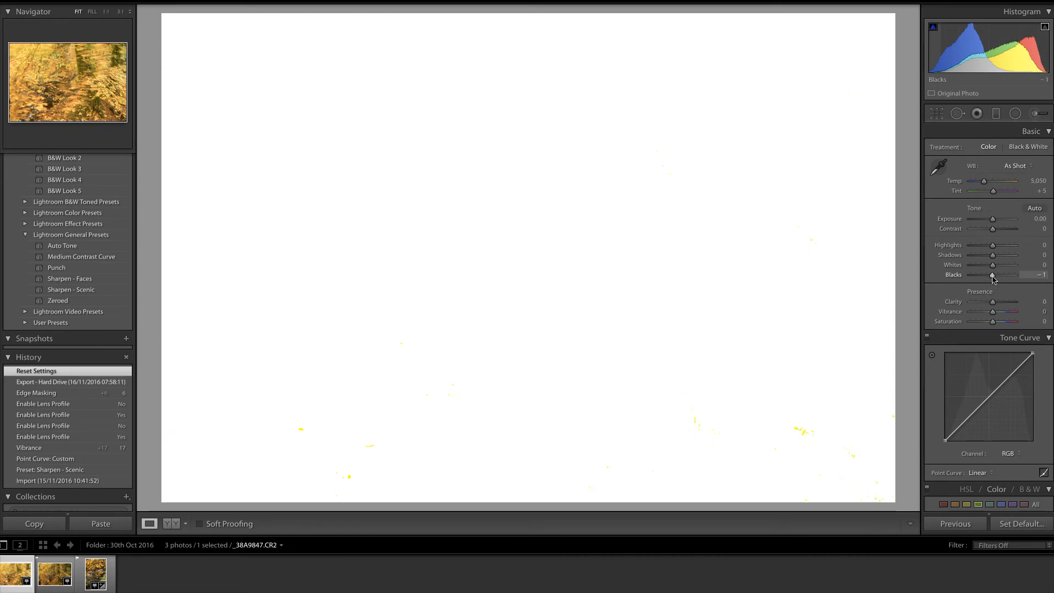
left_click_drag(993, 277, 994, 280)
double_click(995, 276, "alt")
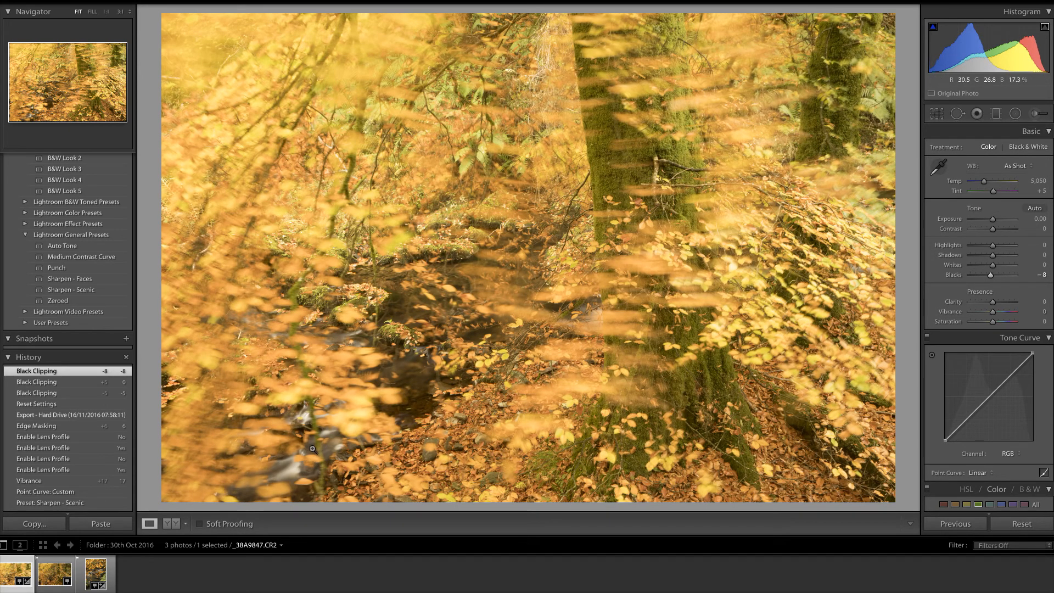
double_click(1018, 274)
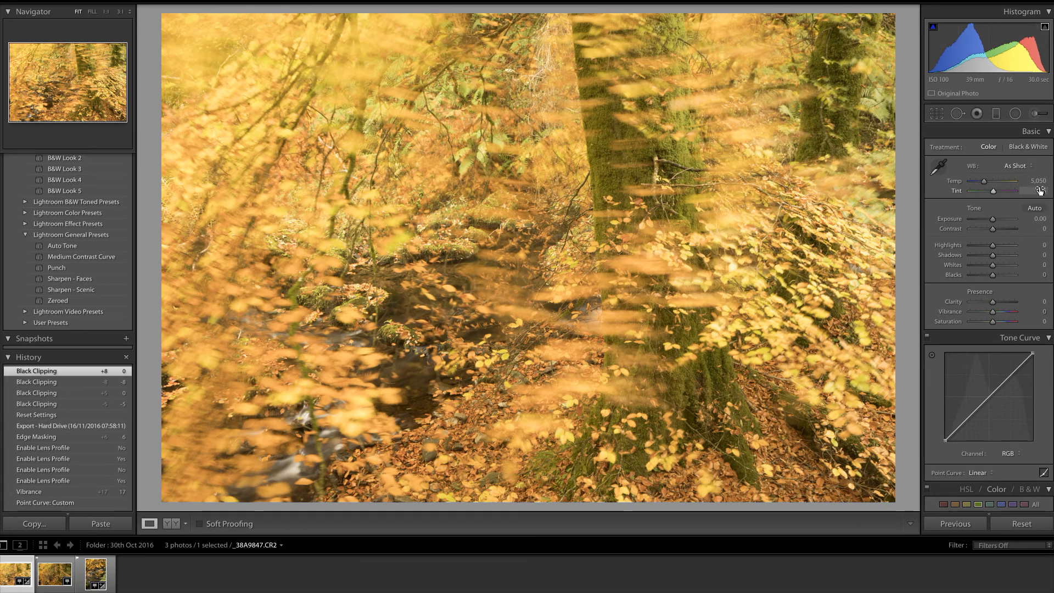
Step: Bend the tone curve, then set the point curve back to Linear
scroll(988, 318, "down", 5)
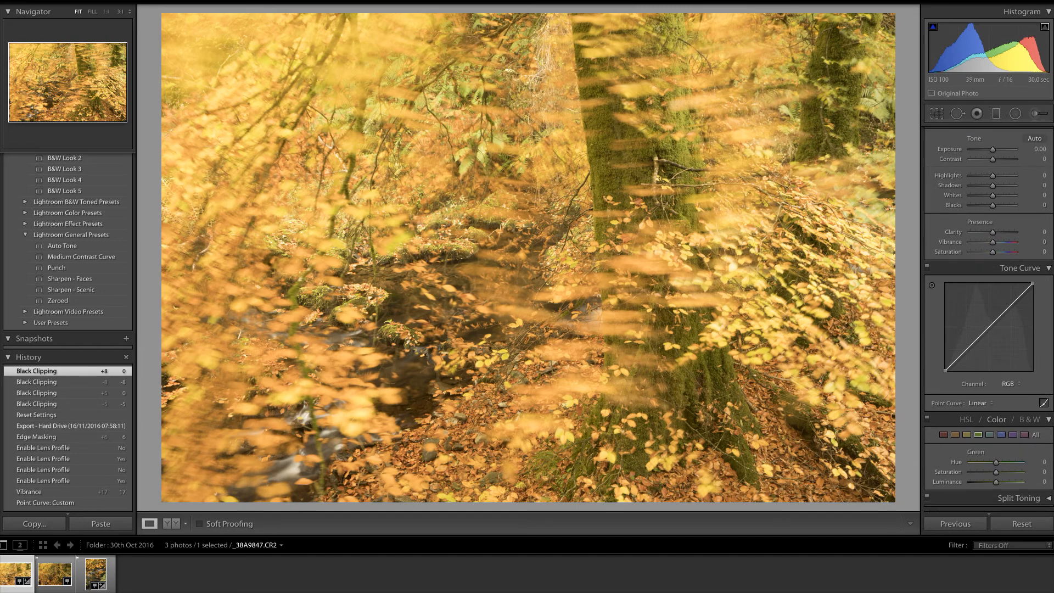
scroll(988, 319, "down", 1)
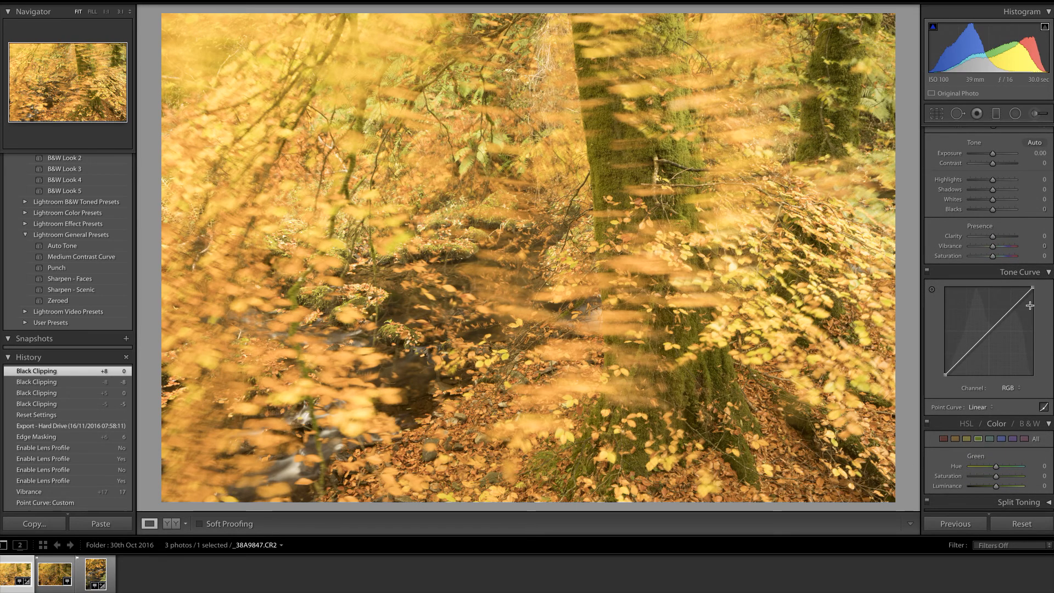
mouse_move(991, 329)
left_mouse_down()
mouse_move(987, 339)
mouse_move(996, 332)
left_mouse_up()
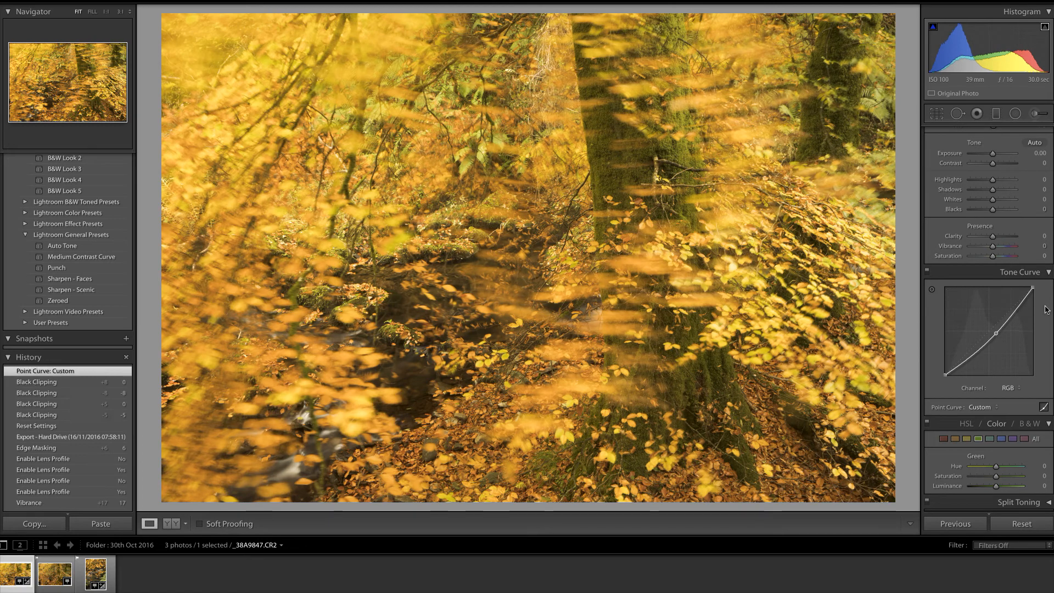
left_click(998, 407)
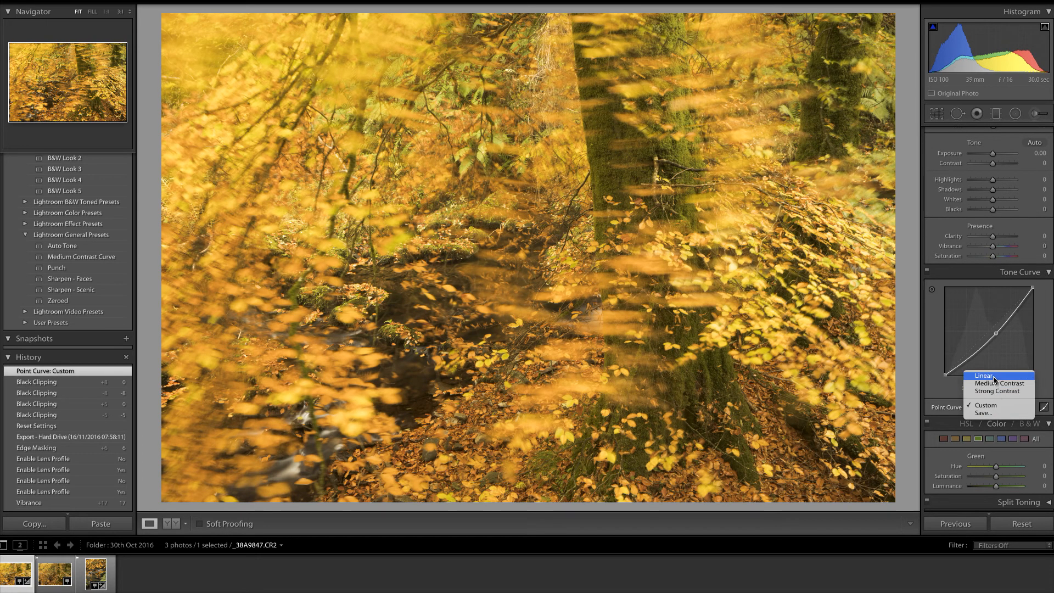
left_click(988, 374)
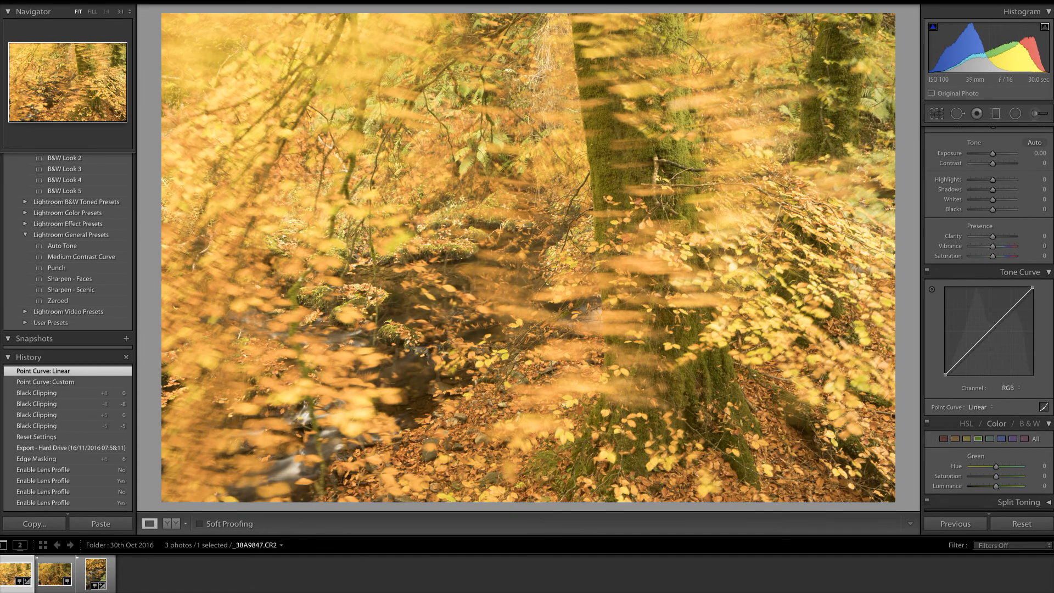
Step: Enable lens profile corrections for the autumn photo
scroll(988, 329, "down", 5)
scroll(956, 318, "down", 5)
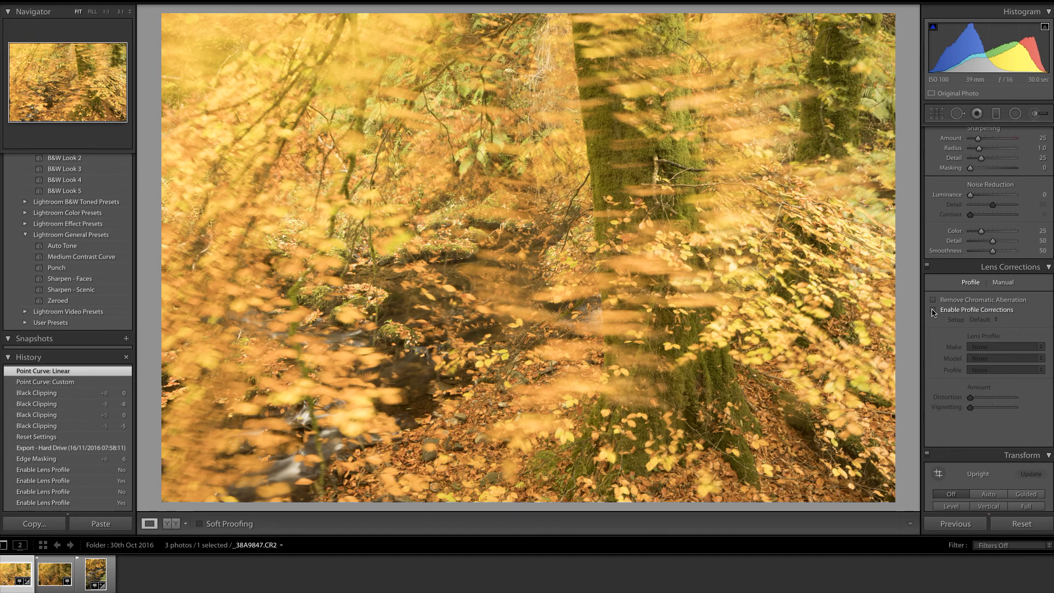
left_click(934, 312)
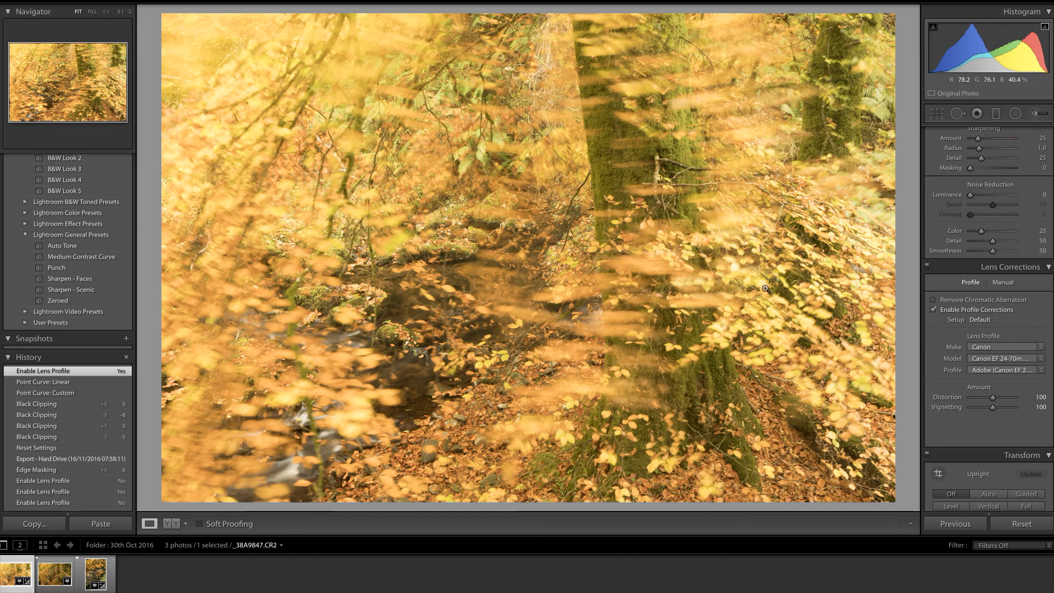
Step: Add a lower-midtone point to the tone curve to create a gentle contrast curve
scroll(989, 319, "up", 10)
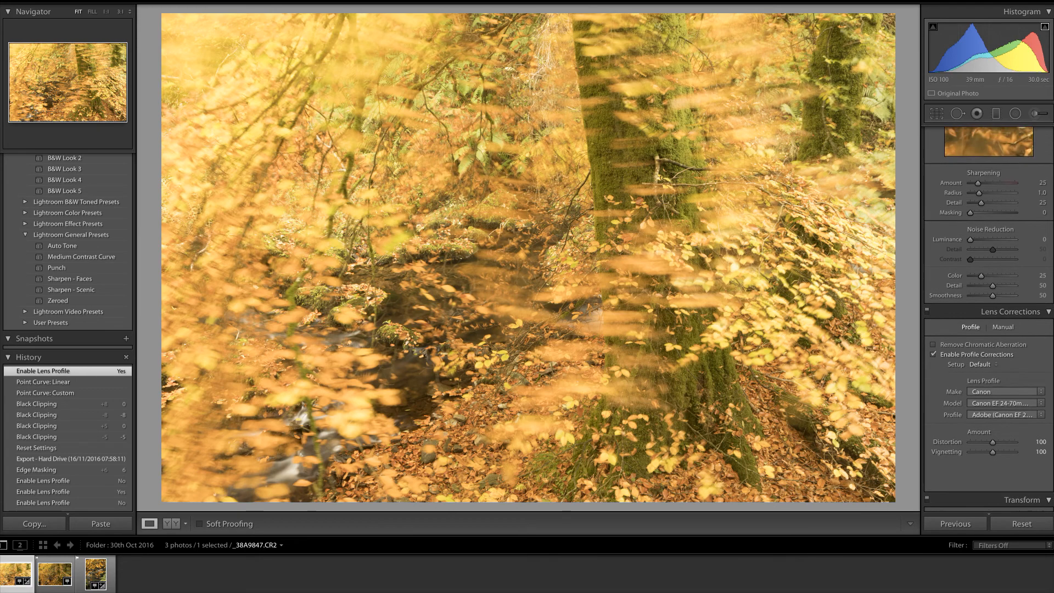
scroll(988, 219, "up", 3)
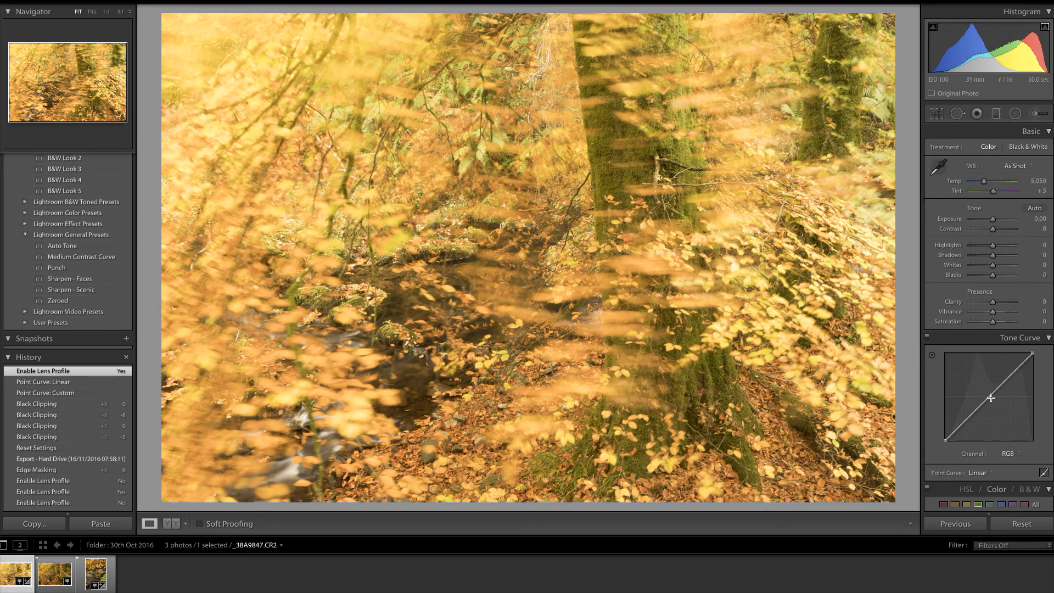
mouse_move(991, 397)
left_mouse_down()
mouse_move(993, 407)
mouse_move(999, 400)
left_mouse_up()
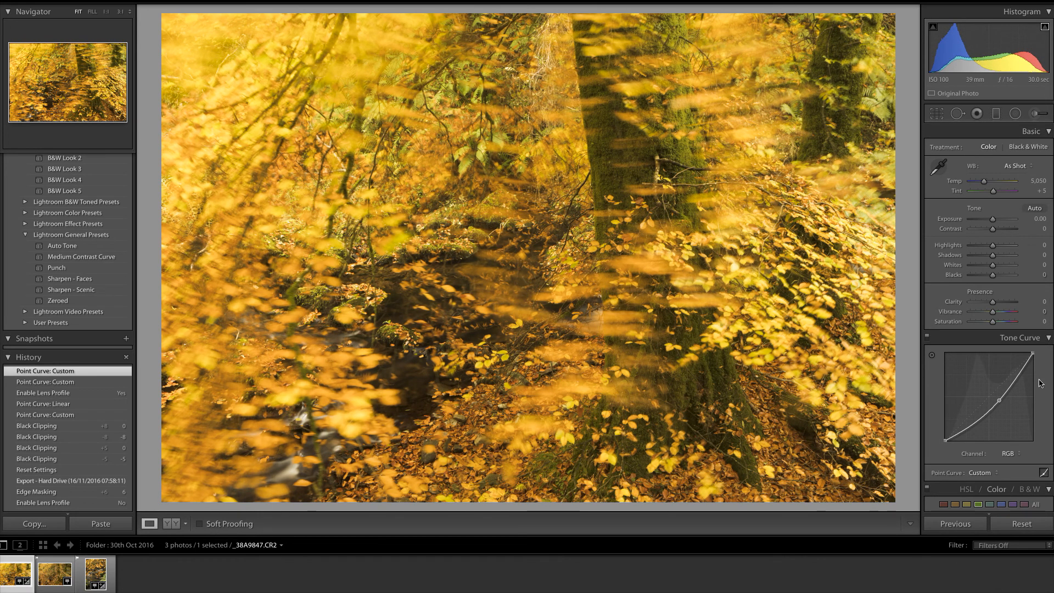
left_click_drag(999, 400, 996, 400)
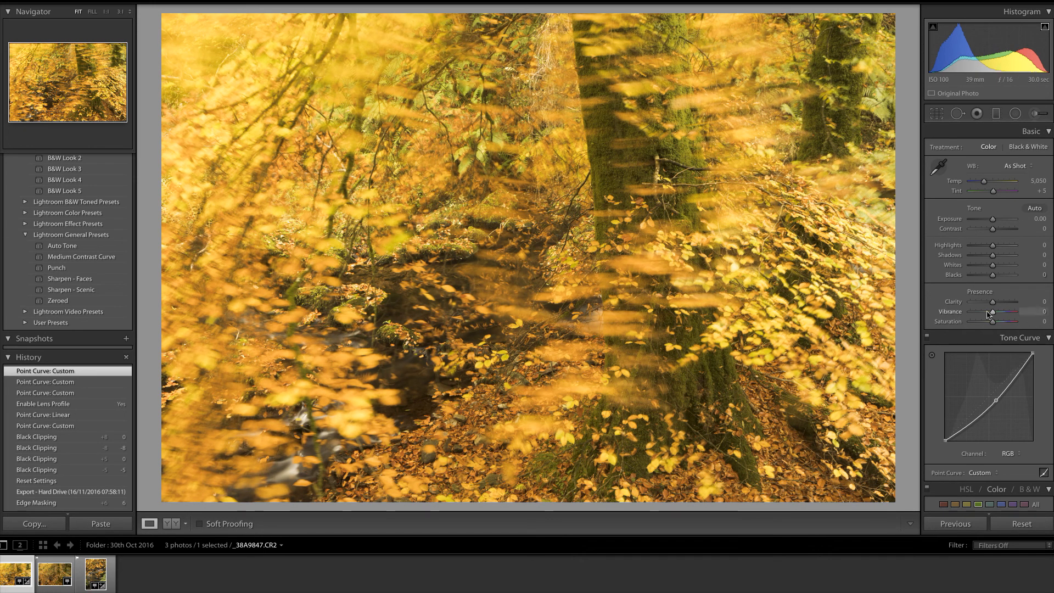
Step: Set Vibrance to +18 and Highlights to -16
left_click_drag(994, 313, 997, 316)
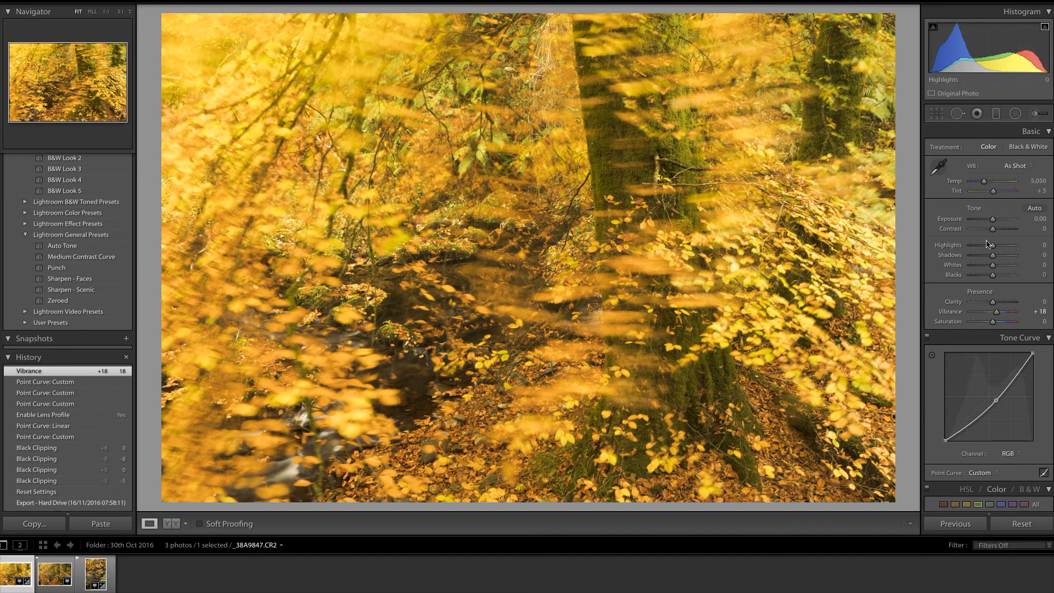
left_click_drag(991, 248, 990, 249)
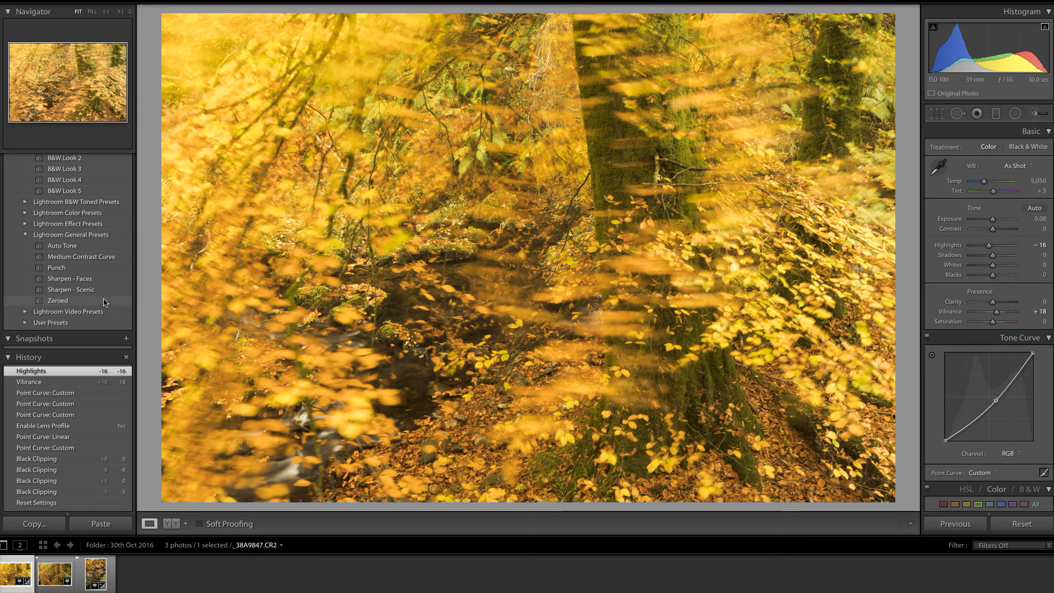
Step: Apply the Sharpen - Scenic preset to the autumn photo
left_click(83, 291)
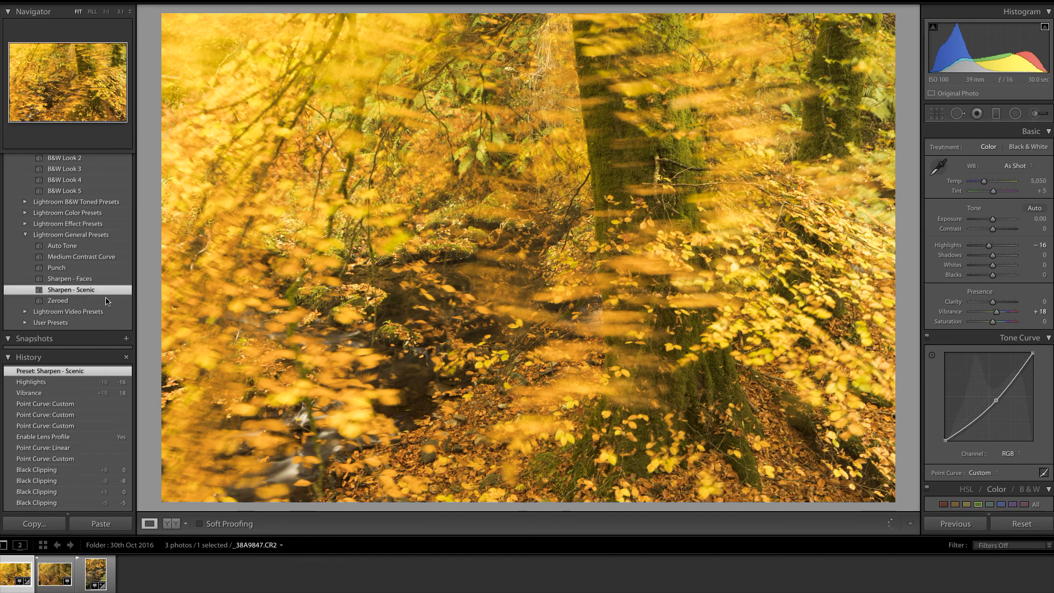